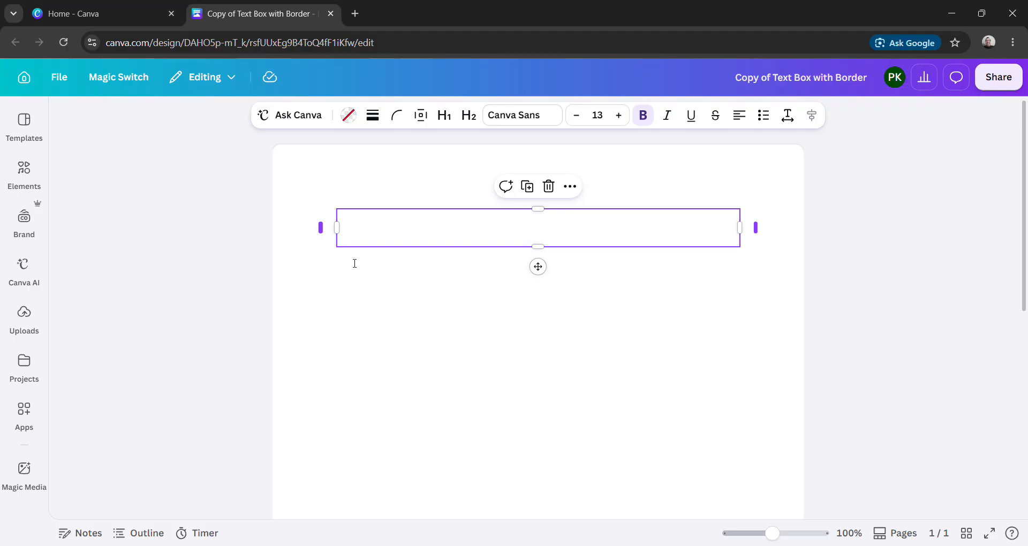
- Paste the copied title-page text into the empty text box and remove the blank lines above PERSONAL RESPONSIBILITY
left_click(357, 230)
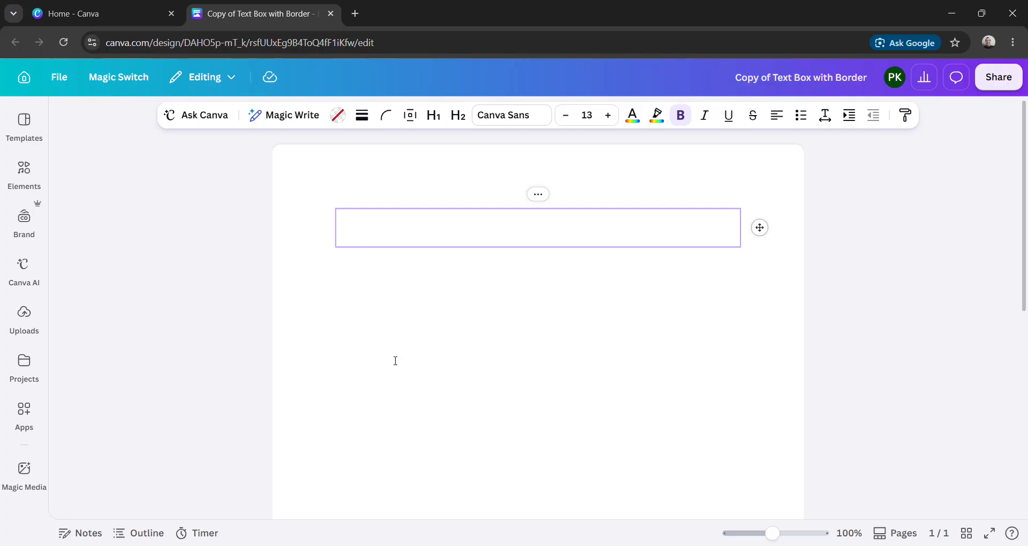
type("PERSONAL RESPONSIBILITY Ownership Creates Freedom The moment you take full responsibility for your life, everything changes.")
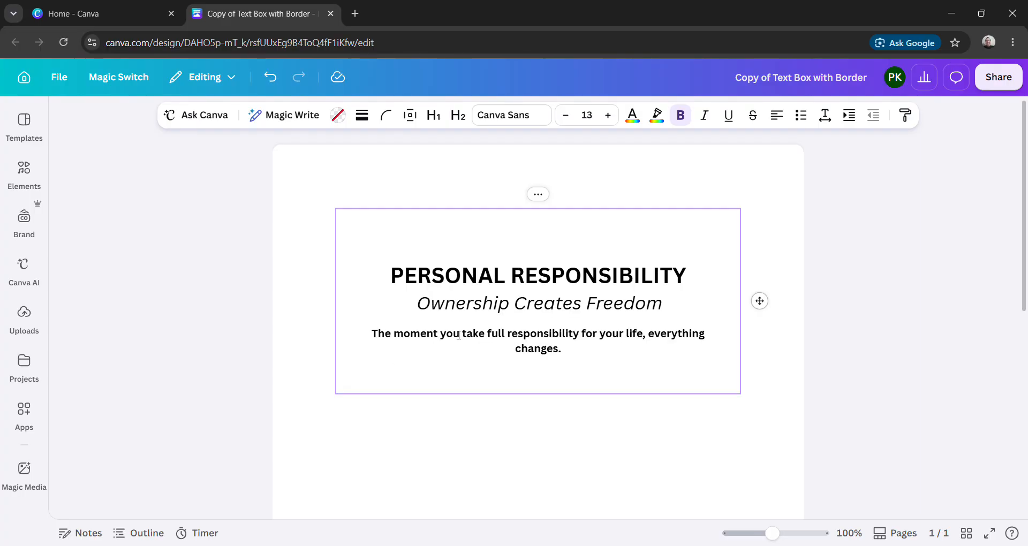
left_click(398, 282)
key("BackSpace")
key("BackSpace")
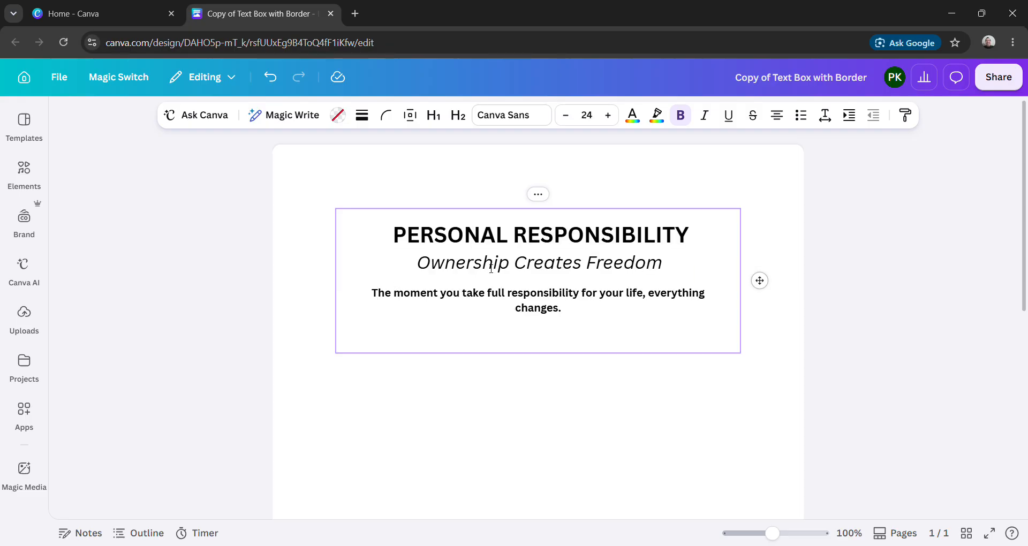
- Set the font size of the PERSONAL RESPONSIBILITY heading to 28
left_click_drag(700, 234, 397, 240)
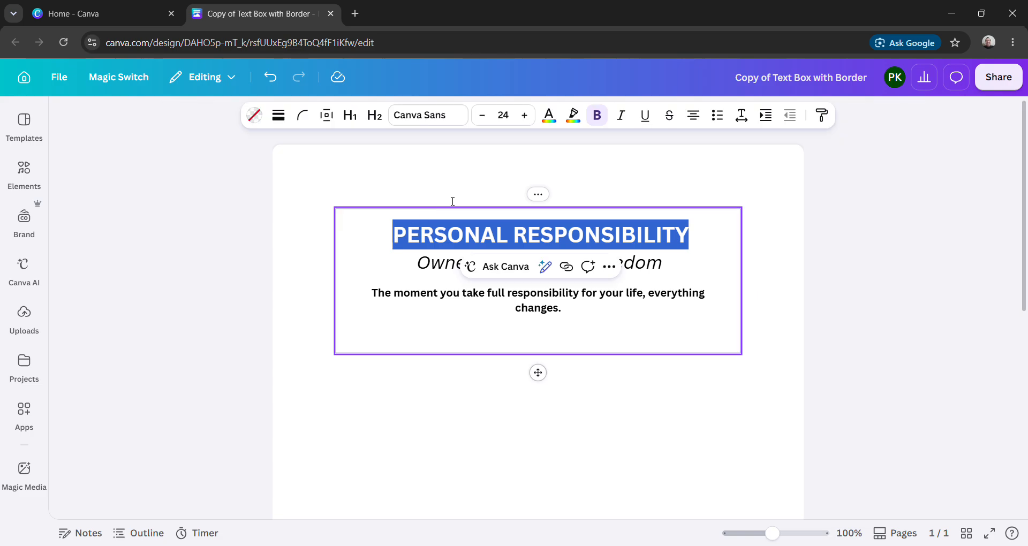
left_click(510, 119)
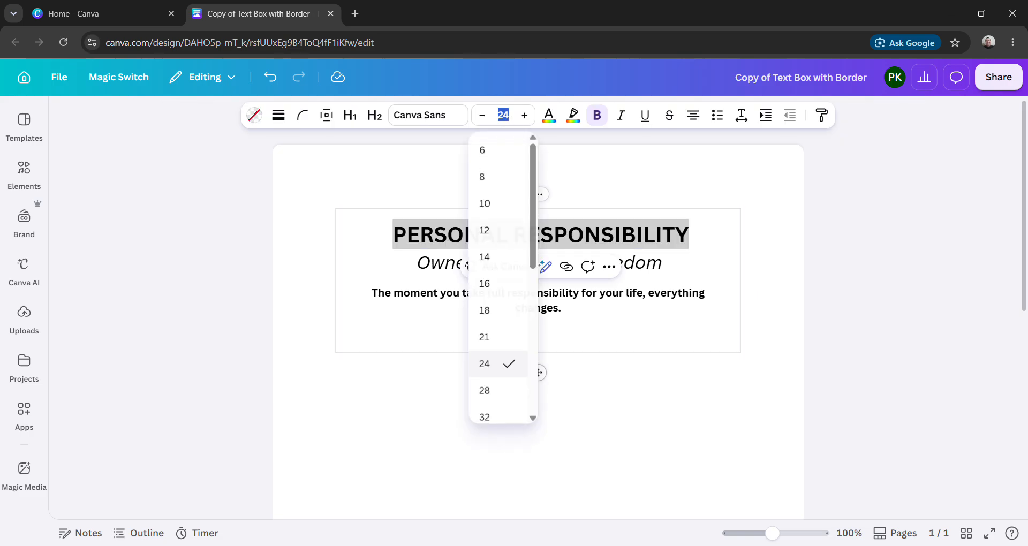
left_click(510, 395)
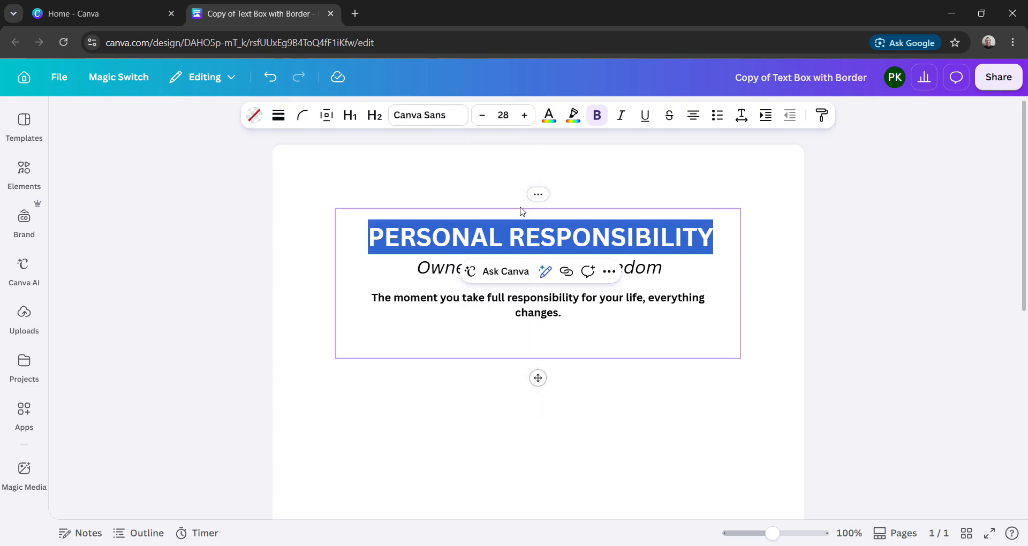
- Try font size 32 on the PERSONAL RESPONSIBILITY heading and set it back to 28
left_click(509, 115)
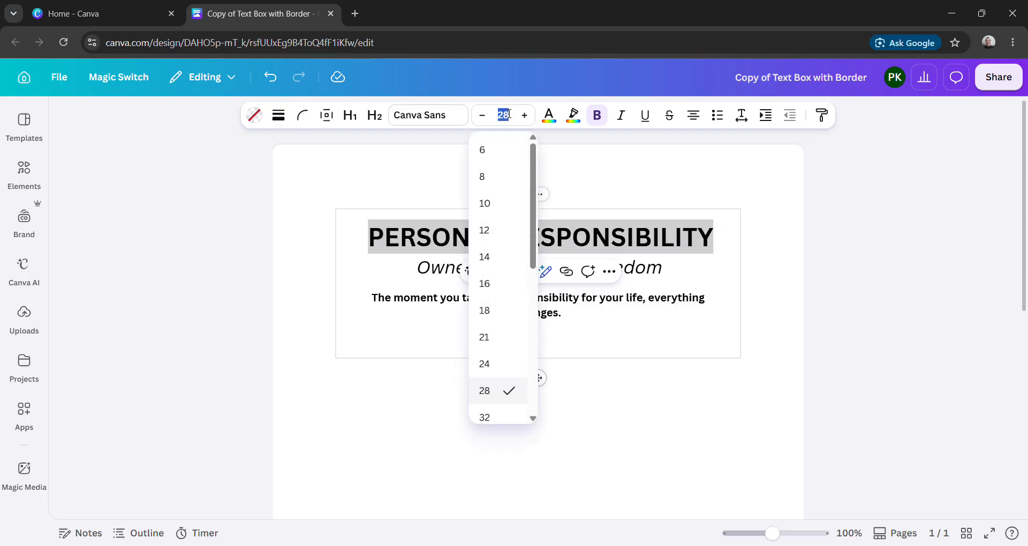
scroll(501, 415, "down", 2)
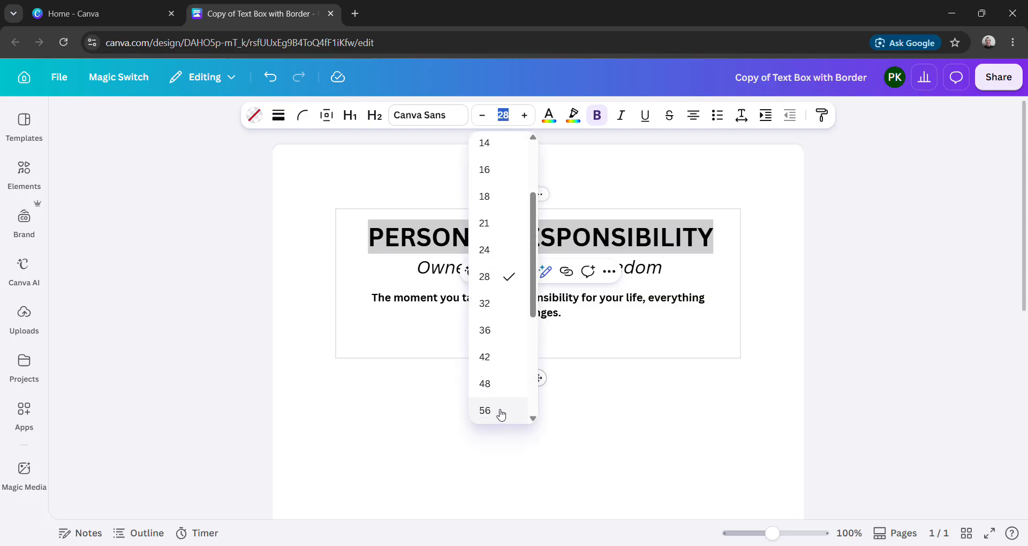
left_click(505, 309)
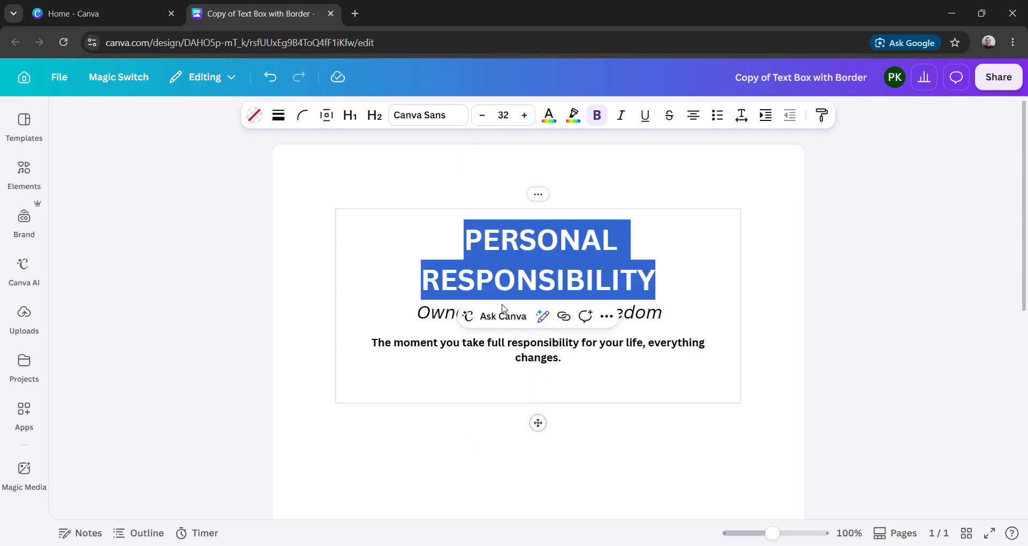
left_click(503, 115)
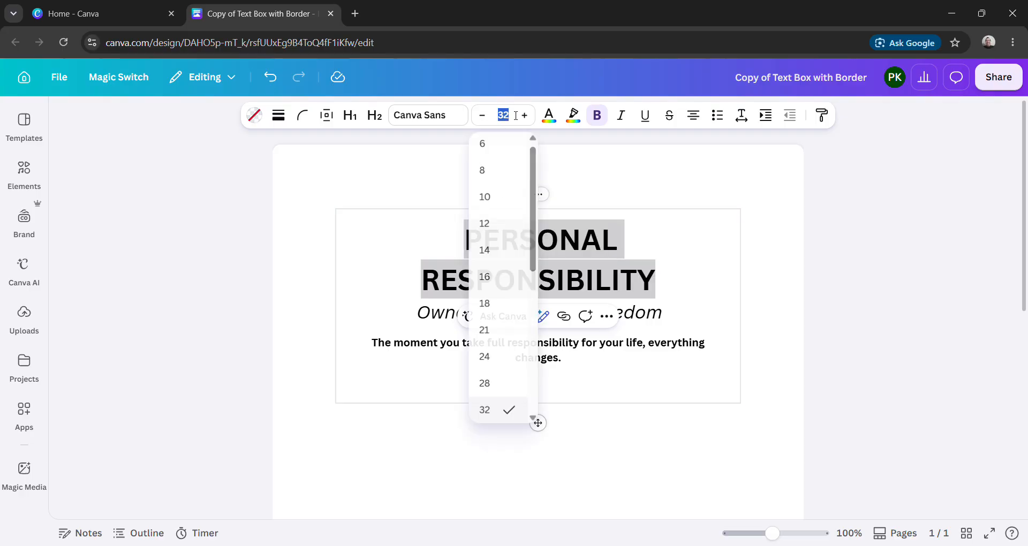
left_click(500, 386)
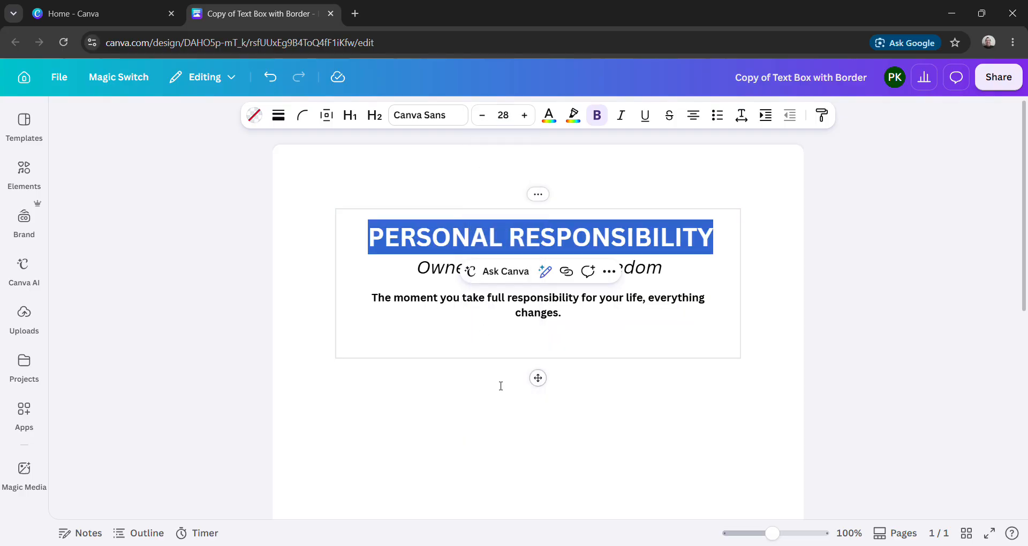
- Insert two blank lines between the heading and the subtitle "Ownership Creates Freedom"
left_click(423, 271)
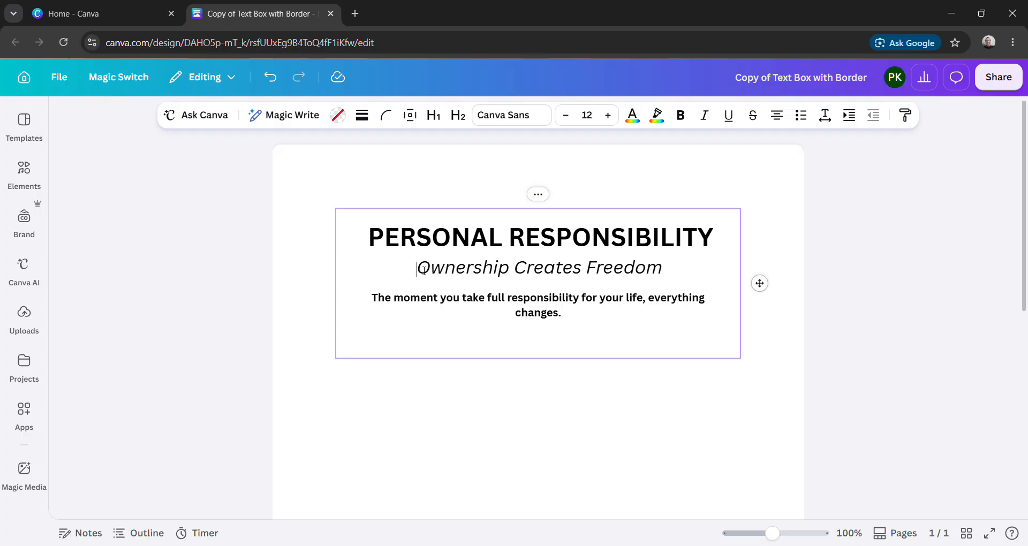
key("Return")
key("Return")
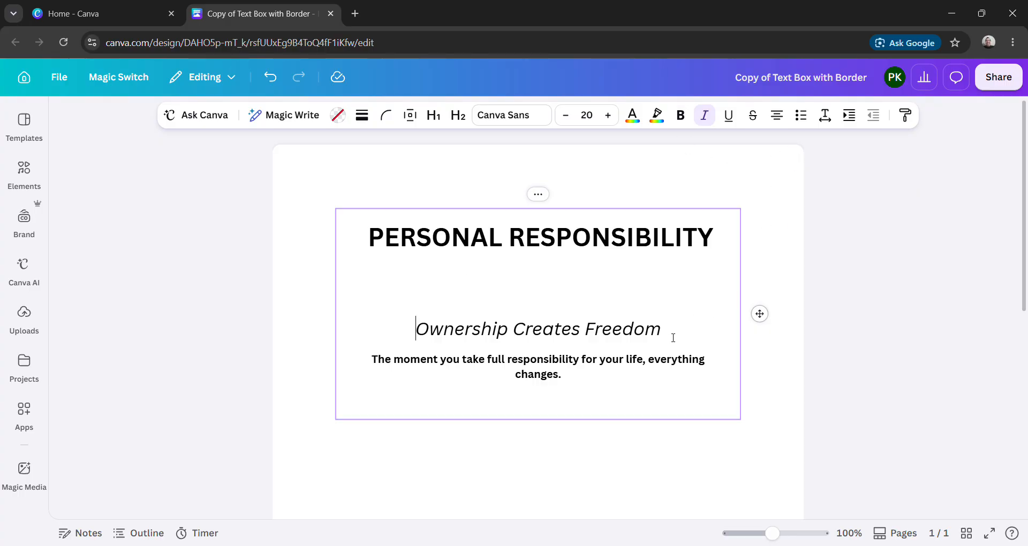
- Remove the italics from the subtitle "Ownership Creates Freedom" and make it bold
left_click_drag(673, 338, 414, 337)
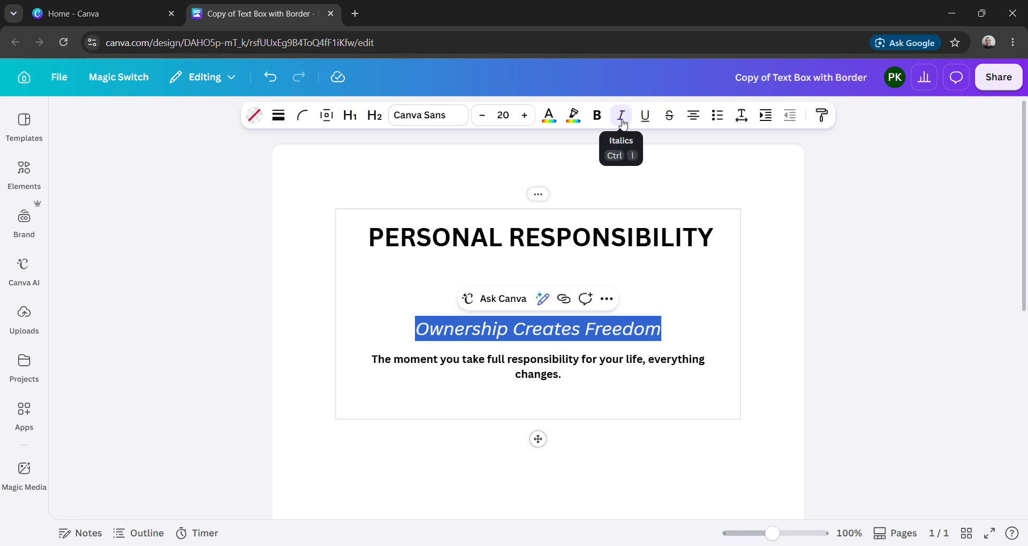
left_click(622, 123)
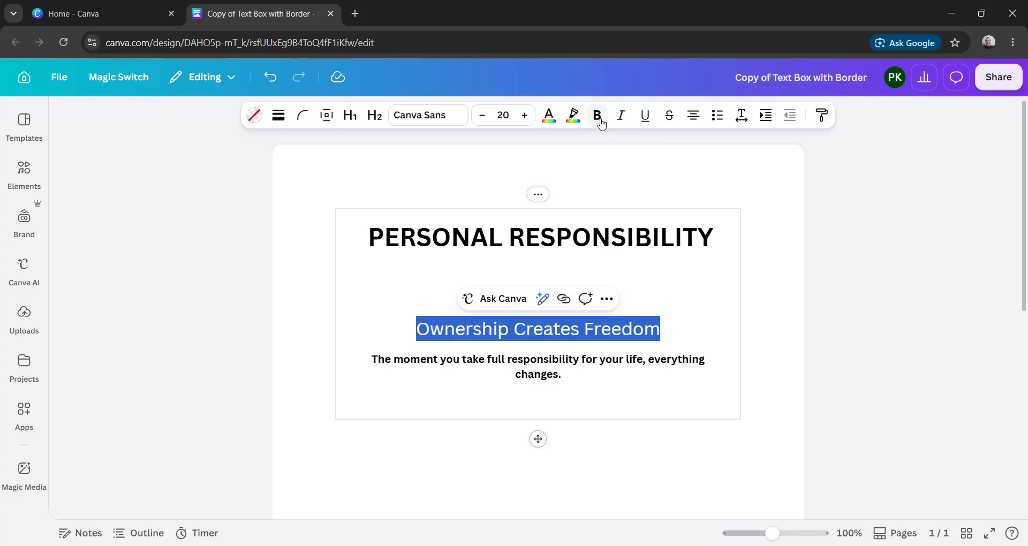
left_click(600, 124)
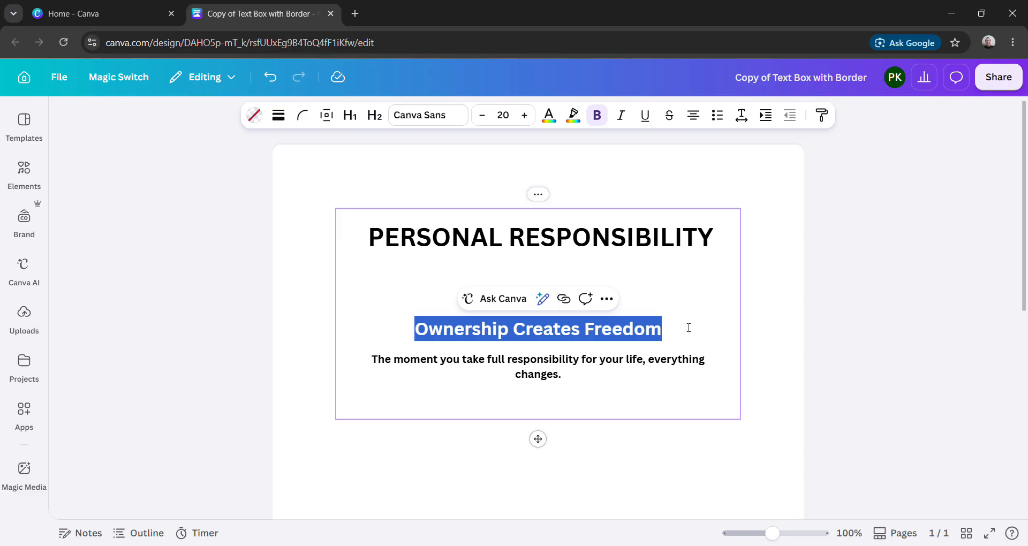
left_click(411, 336)
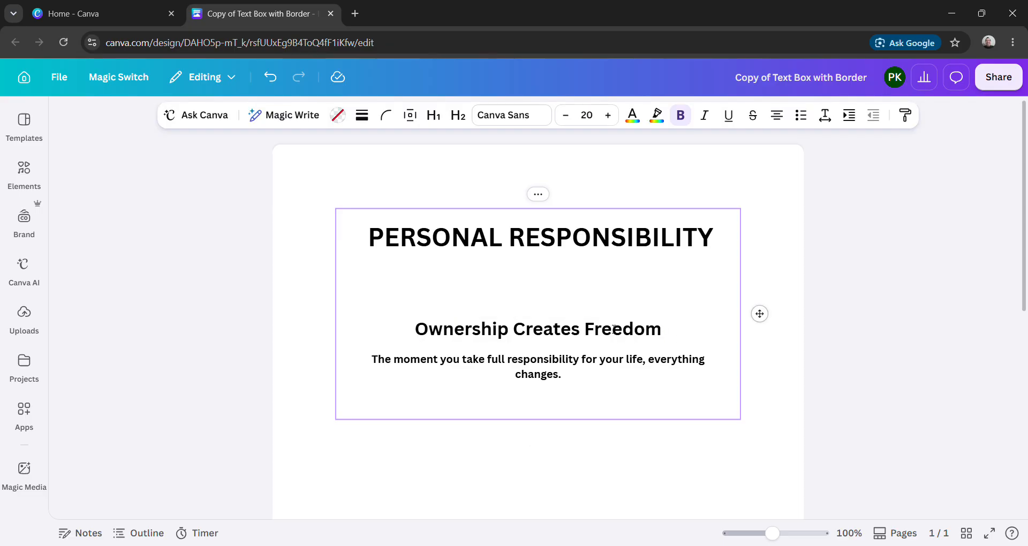
- Insert two blank lines between the subtitle and the sentence starting "The moment you take full responsibility"
left_click(677, 336)
key("Return")
key("Return")
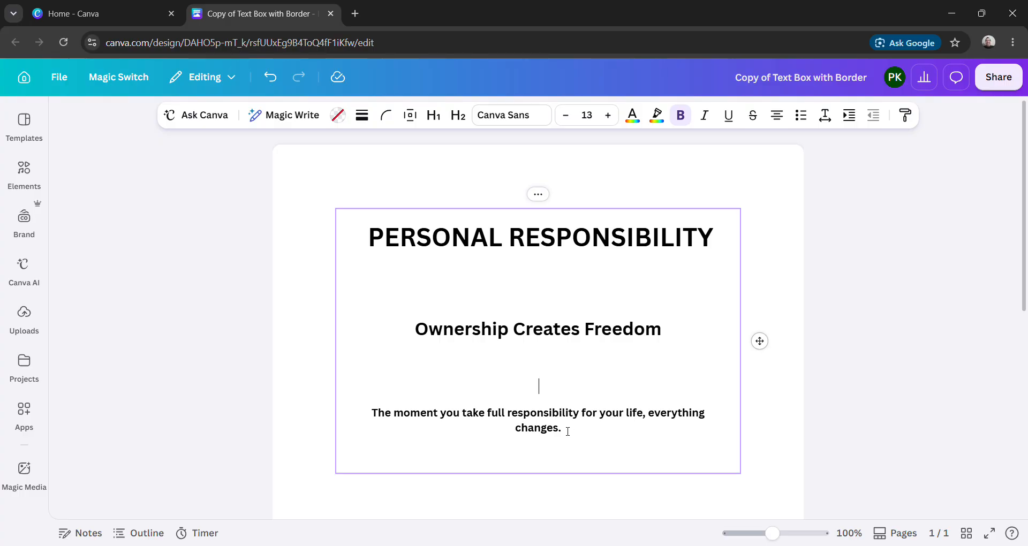
- Set the sentence "The moment you take full responsibility for your life, everything changes." to font size 14 and remove its bold
left_click_drag(568, 431, 379, 411)
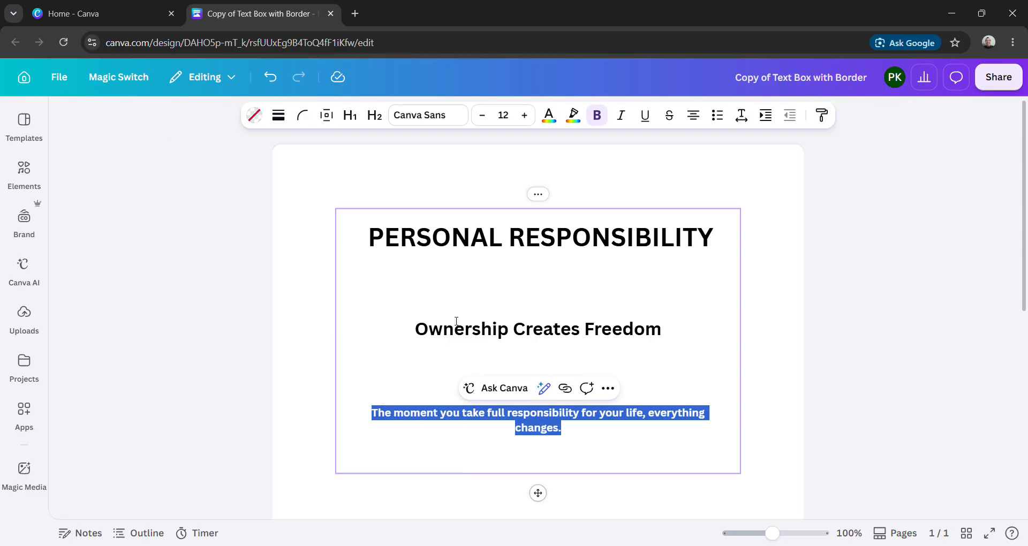
left_click(513, 115)
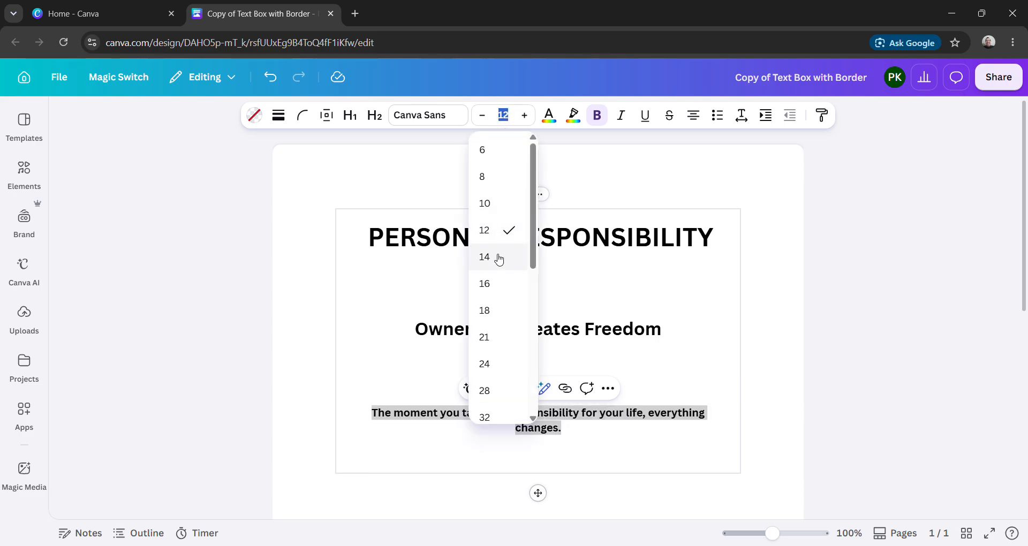
left_click(497, 262)
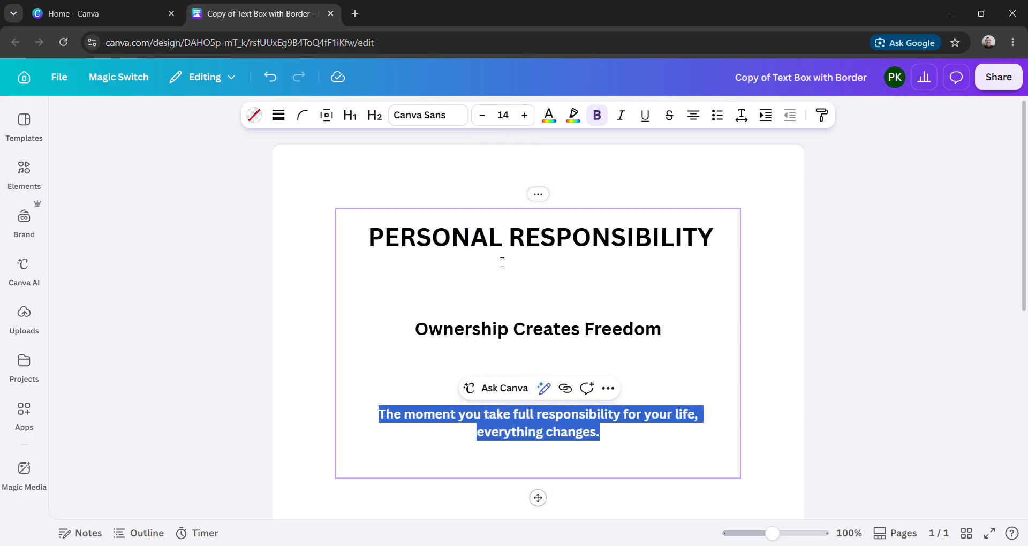
left_click(599, 117)
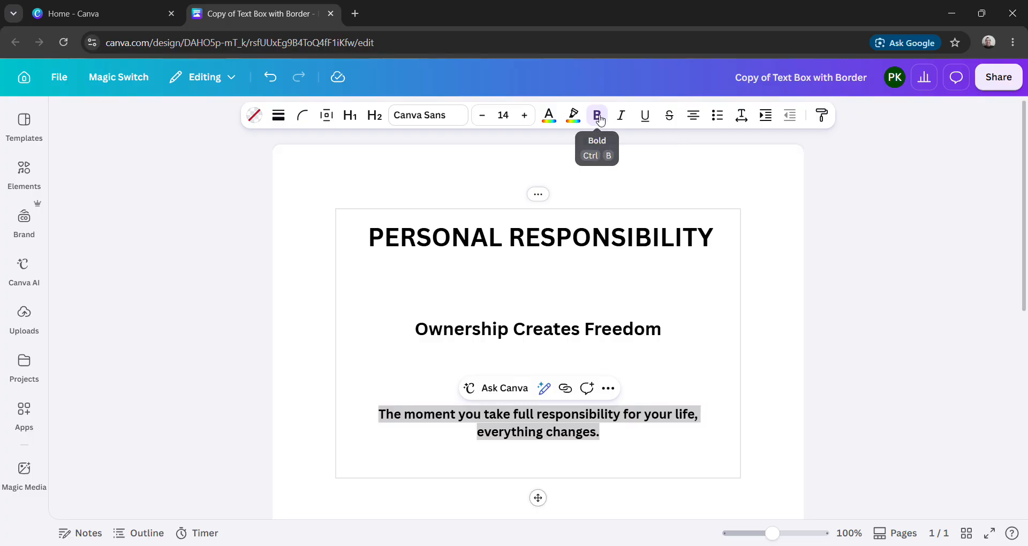
left_click(791, 320)
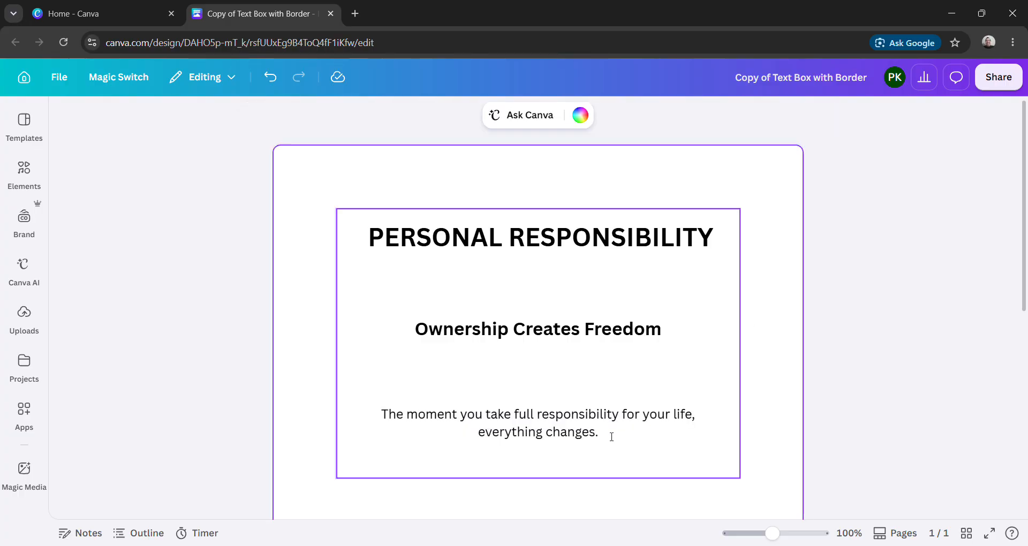
- Replace the space after "life," with a line break so "everything changes." starts its own line
double_click(705, 421)
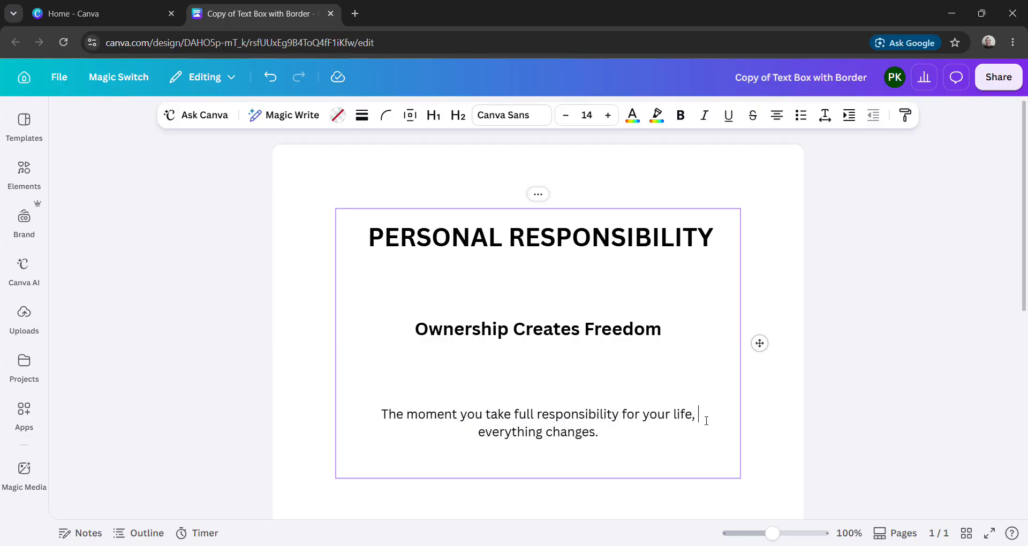
key("BackSpace")
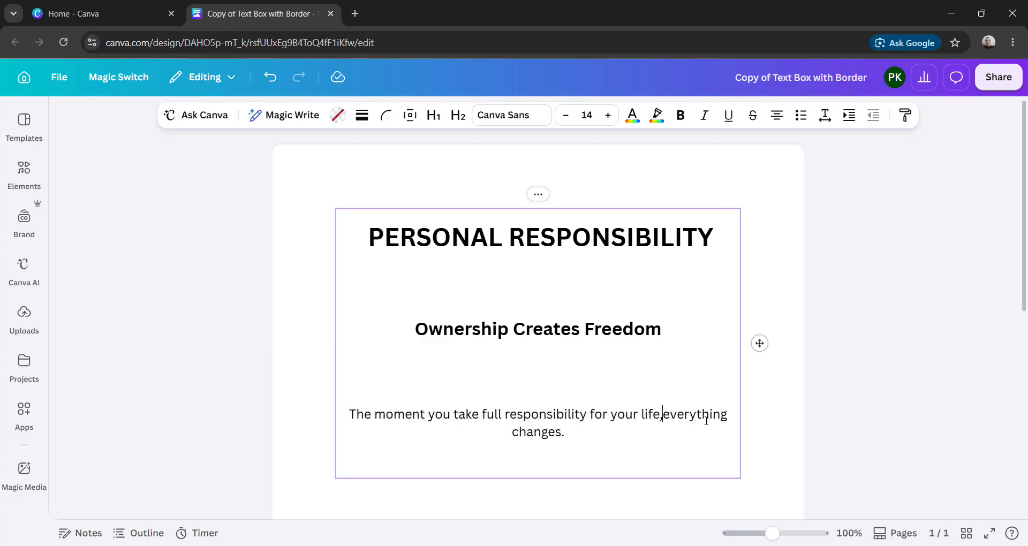
key("Return")
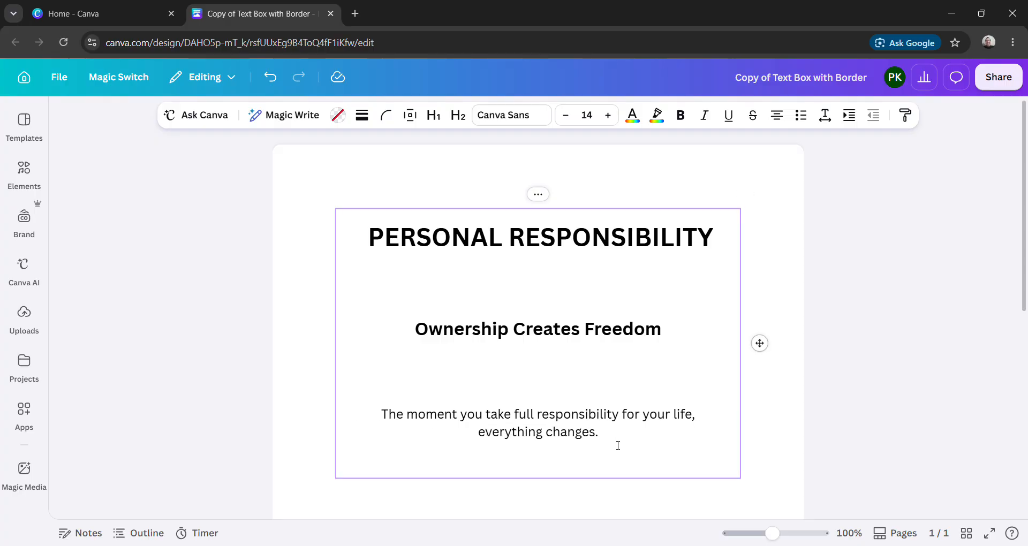
- Set the font size of the two-line sentence below the subtitle to 16
left_click_drag(606, 436, 381, 414)
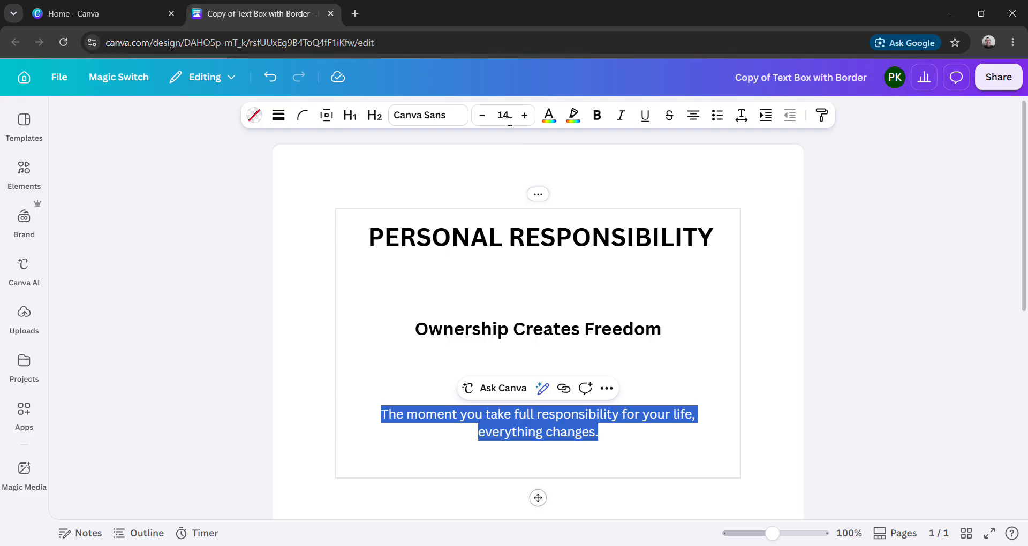
left_click(506, 117)
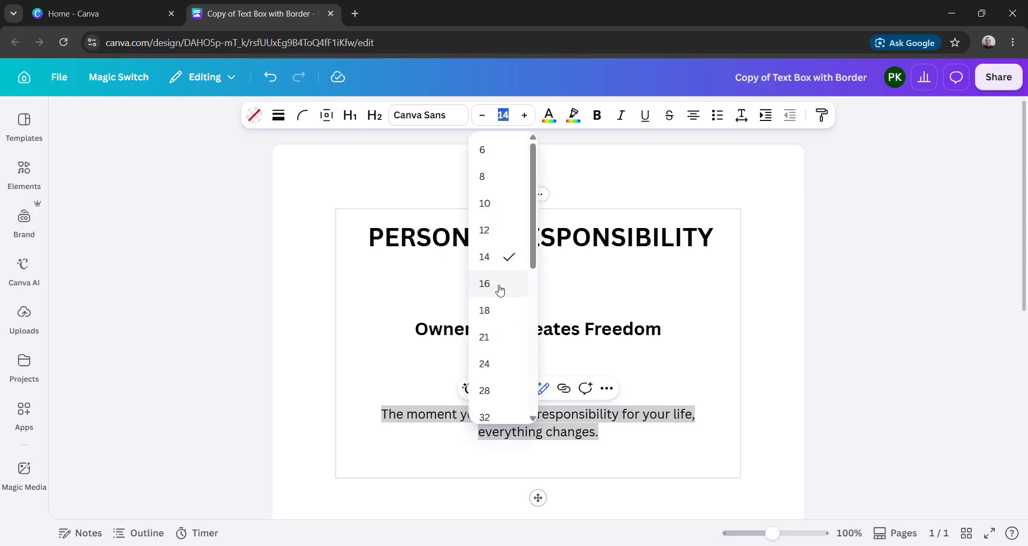
left_click(500, 289)
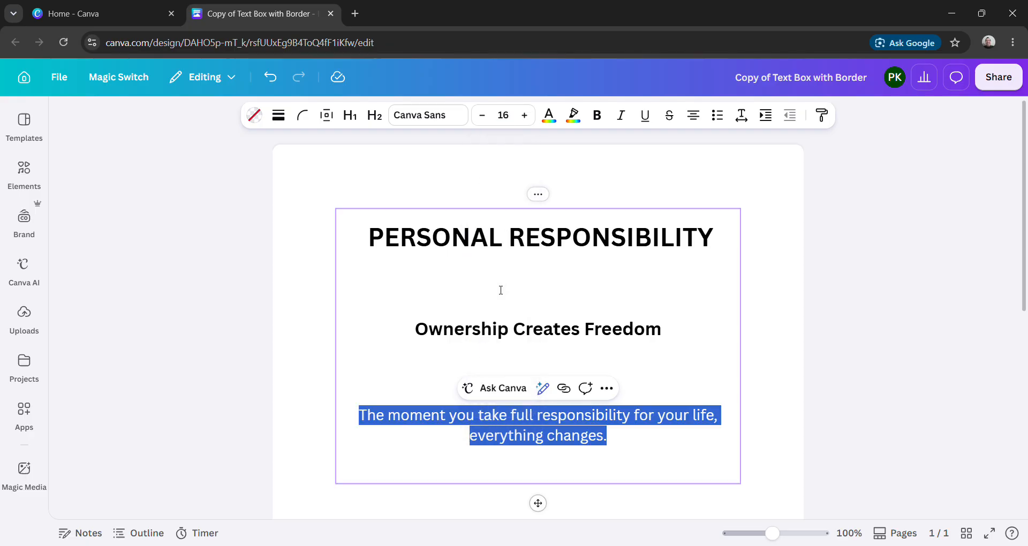
- Add three new lines after "everything changes." at the end of the text box
left_click(627, 449)
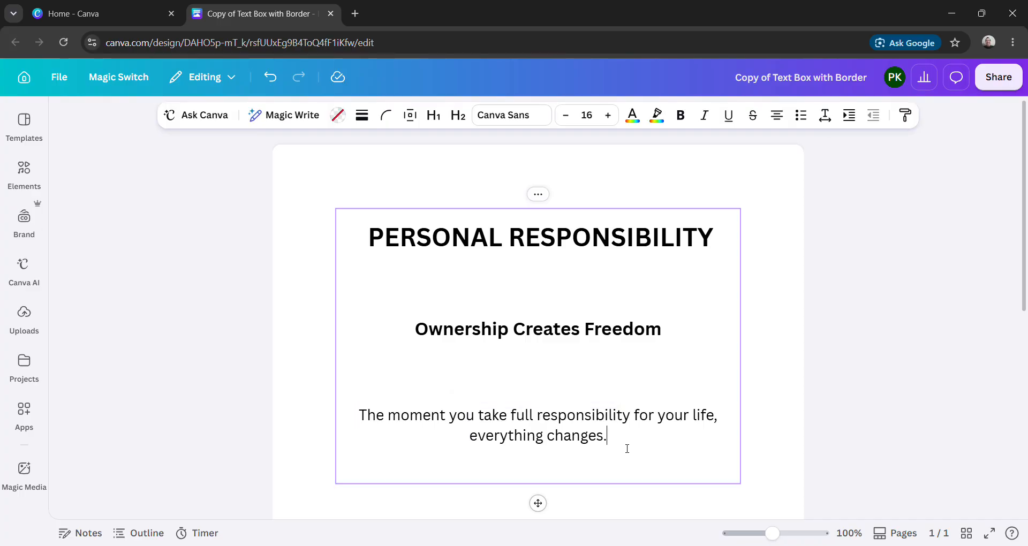
key("Return")
key("Return")
key("Return")
key("Return")
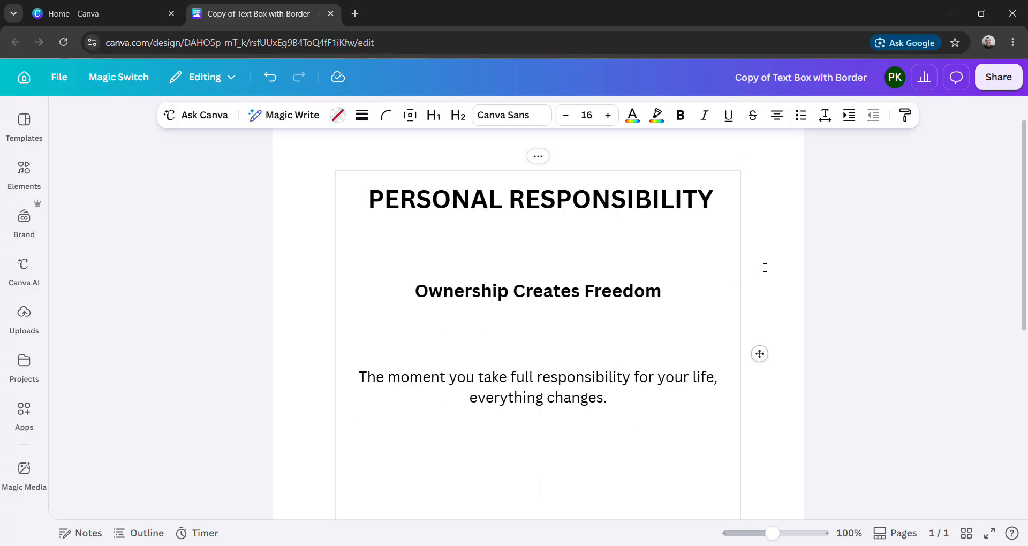
- Enter the version line "Version 2.0 - 10th July 2026" in bold on the empty last line of the text box
left_click(681, 119)
type("Versi")
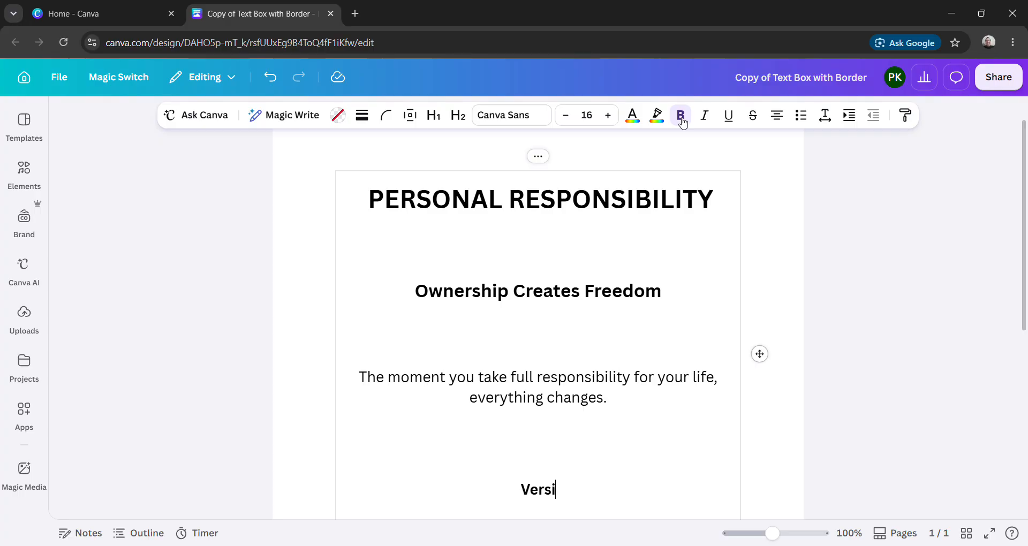
type("on 2.0 -")
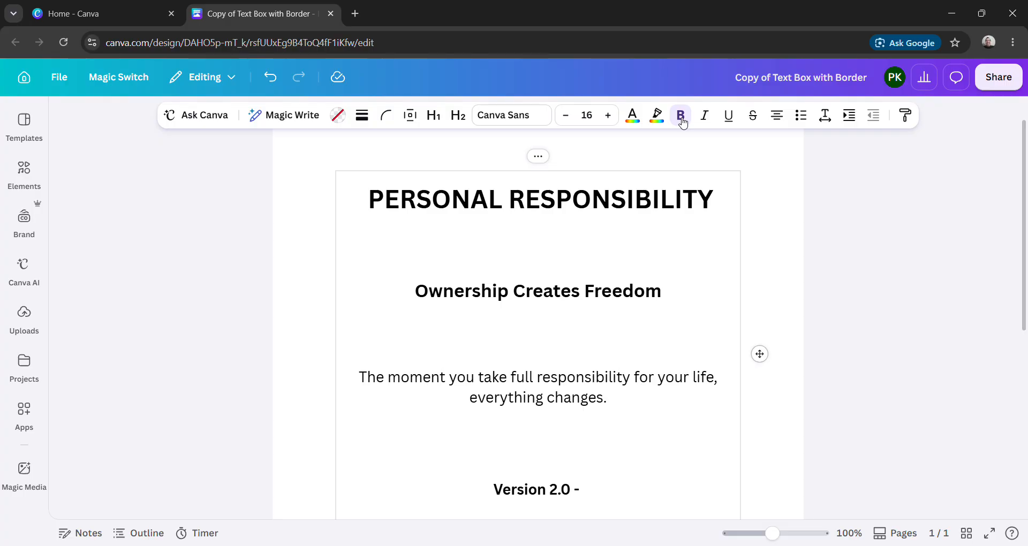
type("10th")
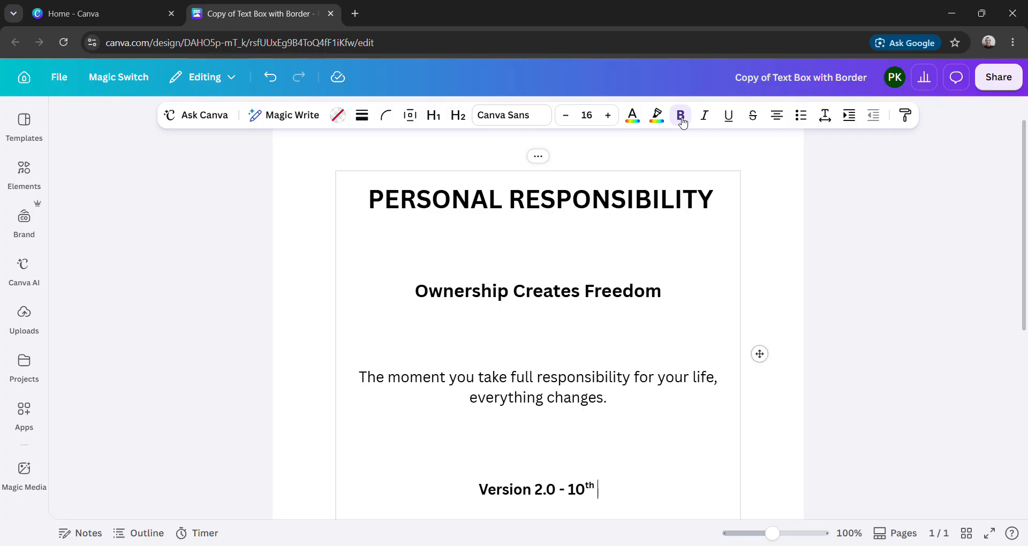
type(" July 202")
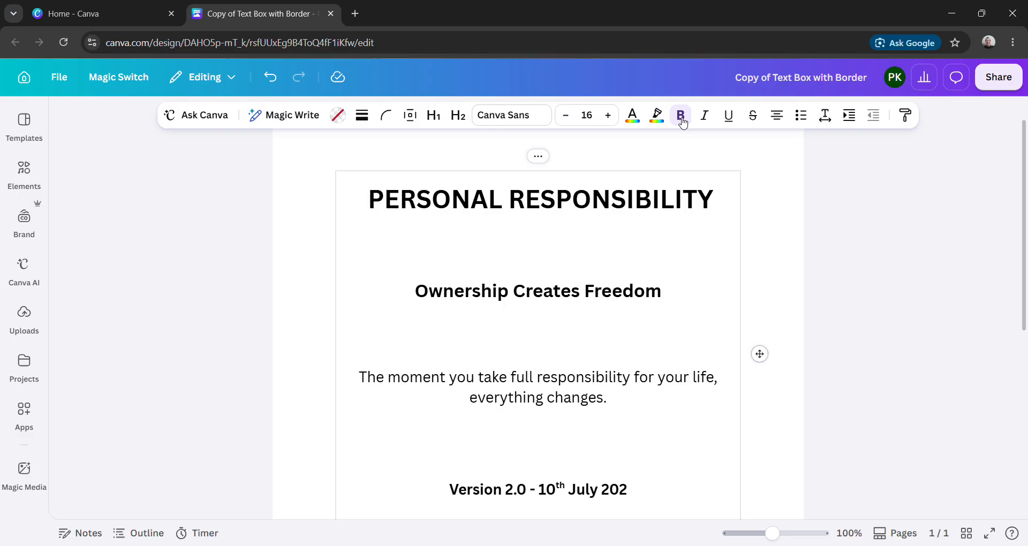
type("6")
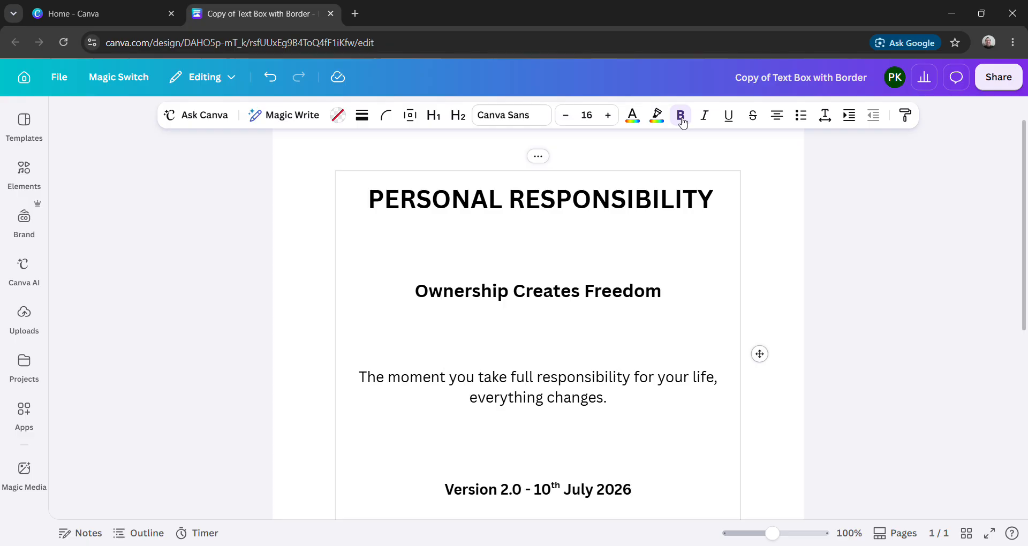
- Add blank lines below the version line and paste the copied quote beginning "Don't try. Attempt. Attempting means action has already begun."
key("Return")
key("Return")
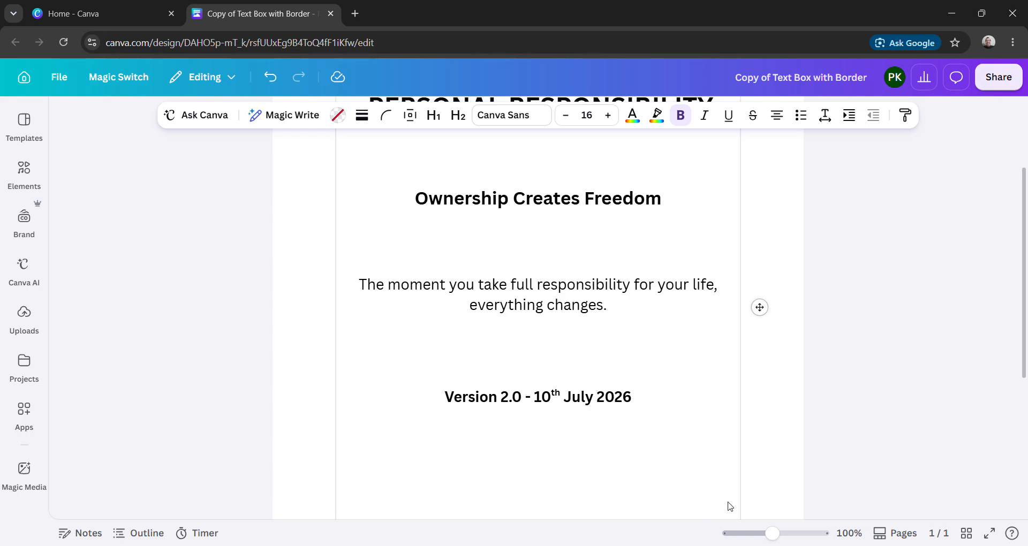
left_click(604, 545)
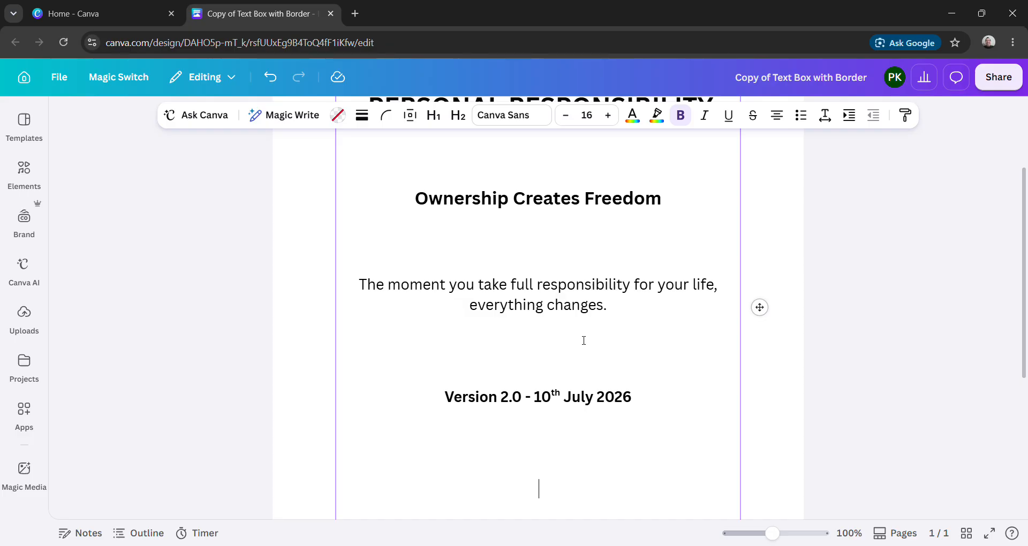
type("Don’t try. Attempt. Attempting means action has already begun. Trying gives you an excuse to stop when it gets uncomfortable.")
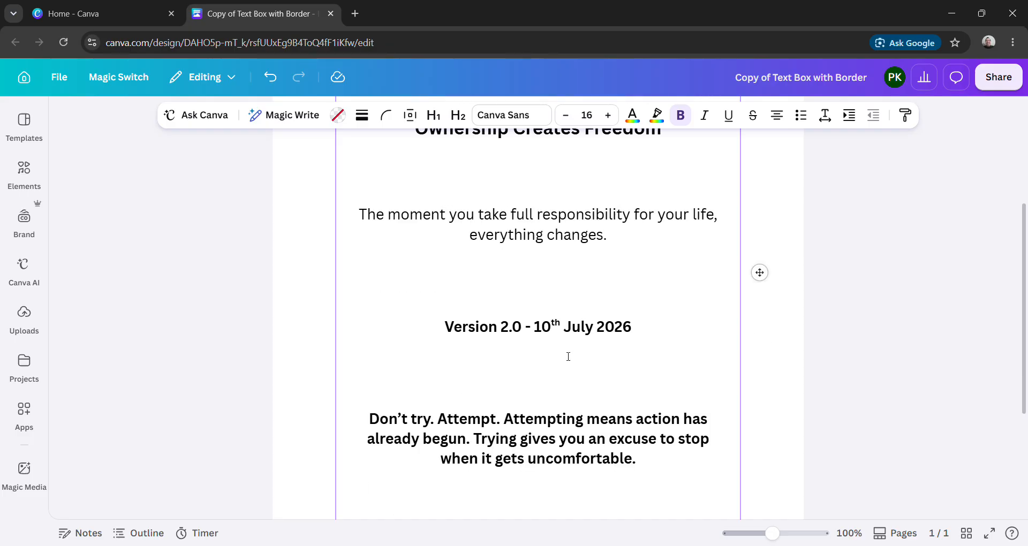
- Format the "Don't try. Attempt." quote with font size 12, no bold, and italics
left_click(647, 465)
left_click_drag(645, 465, 375, 423)
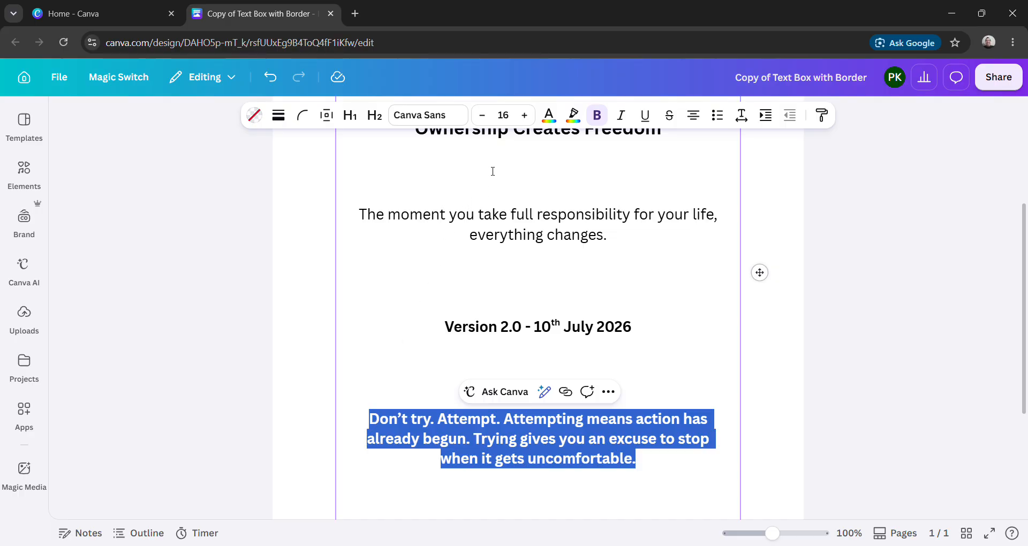
left_click(509, 118)
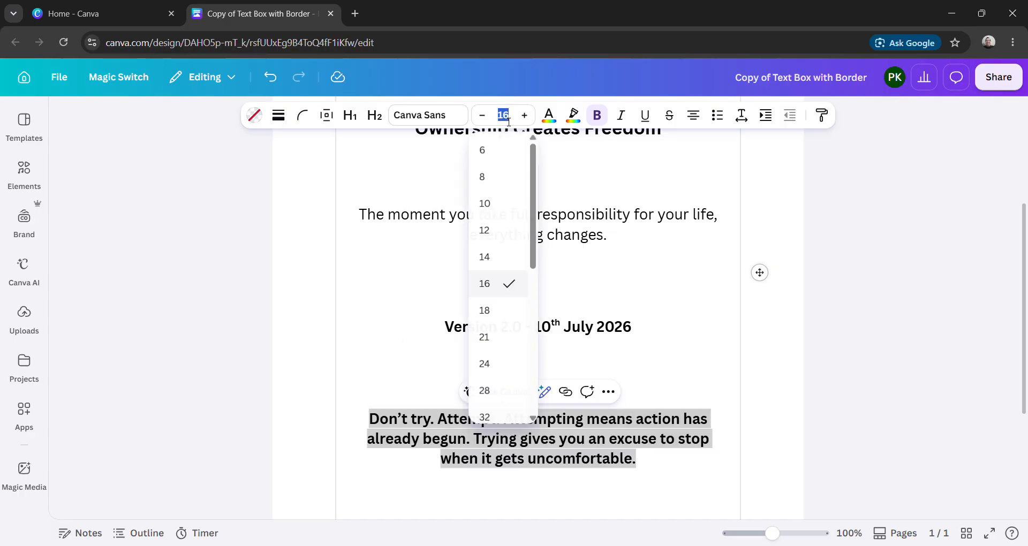
left_click(495, 233)
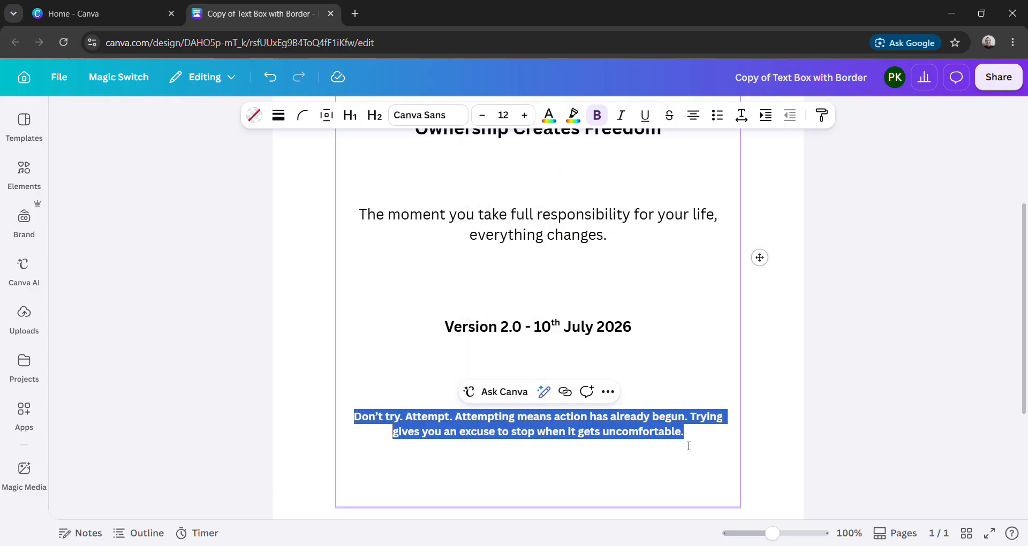
left_click(602, 122)
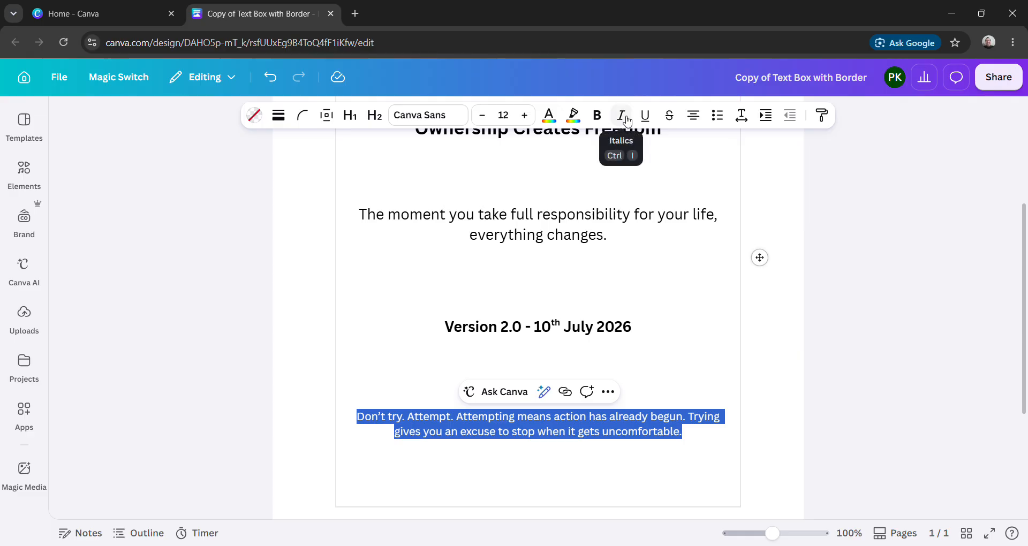
left_click(627, 119)
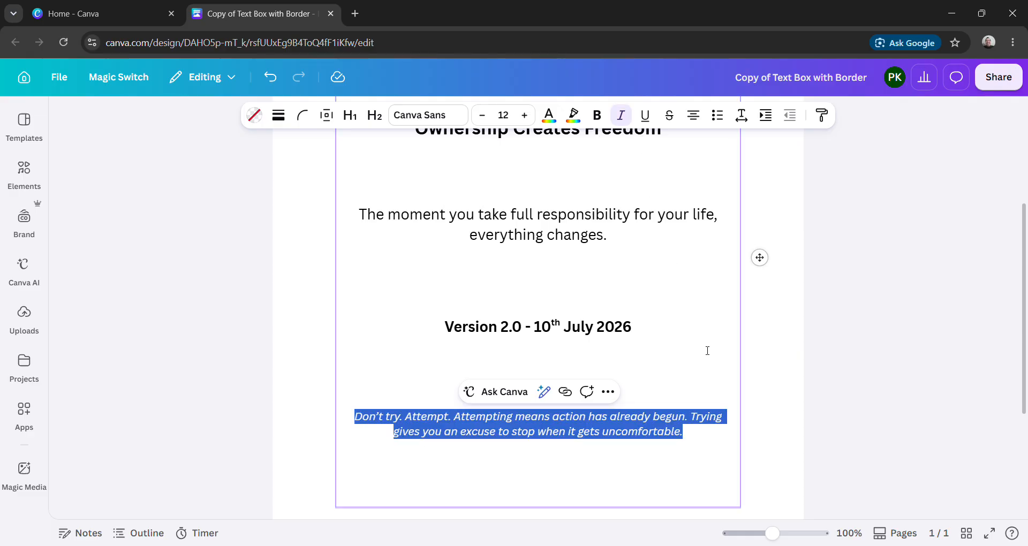
- Add three new lines after the quote and enter a bold, non-italic byline consisting of "By" and the author's full name
left_click(699, 434)
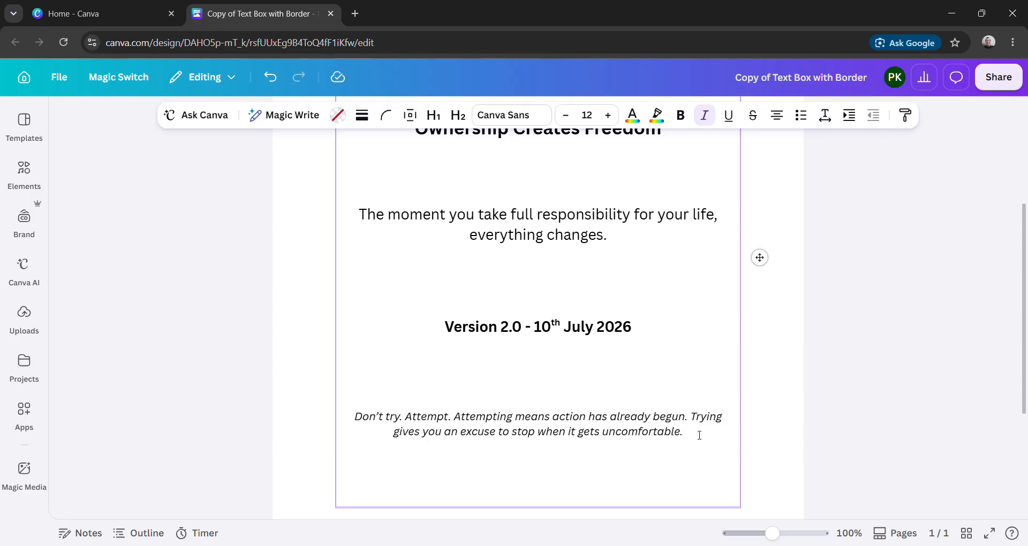
key("Return")
key("Return")
key("Return")
key("Return")
key("Return")
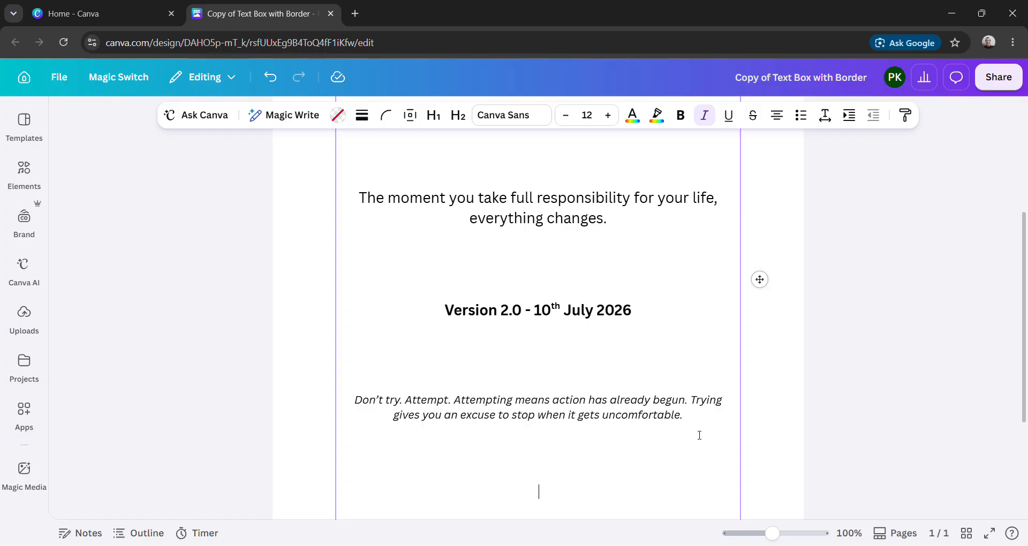
left_click(683, 120)
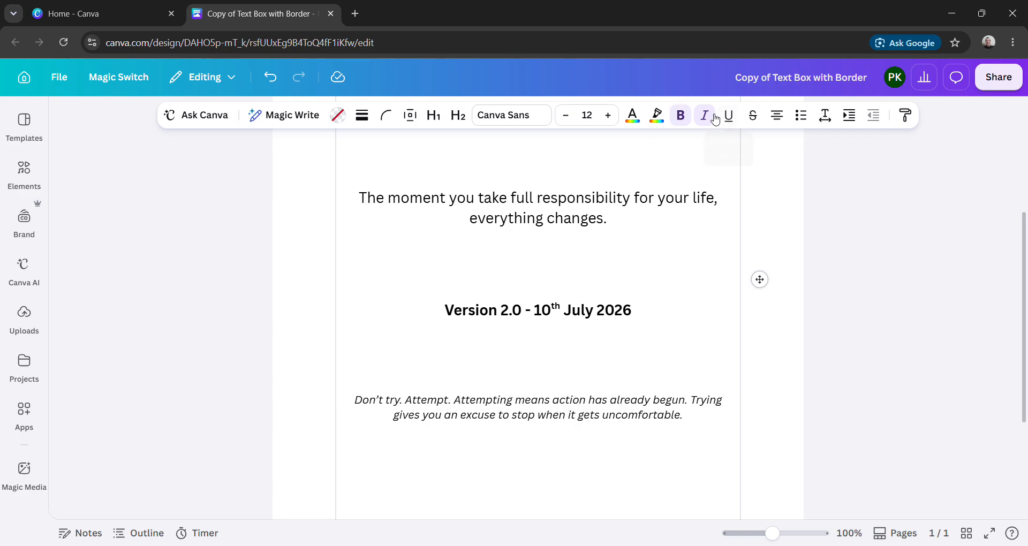
left_click(703, 122)
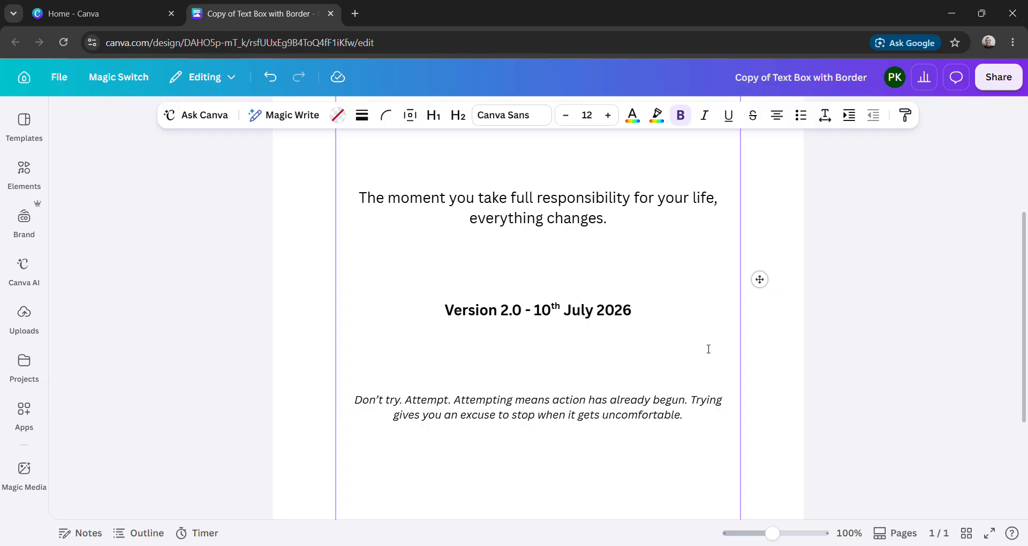
type("By Peter Kettle")
- Add a non-bold line under the byline with "Founder of", the coaching business name, a hyphen and the name of its method
key("Return")
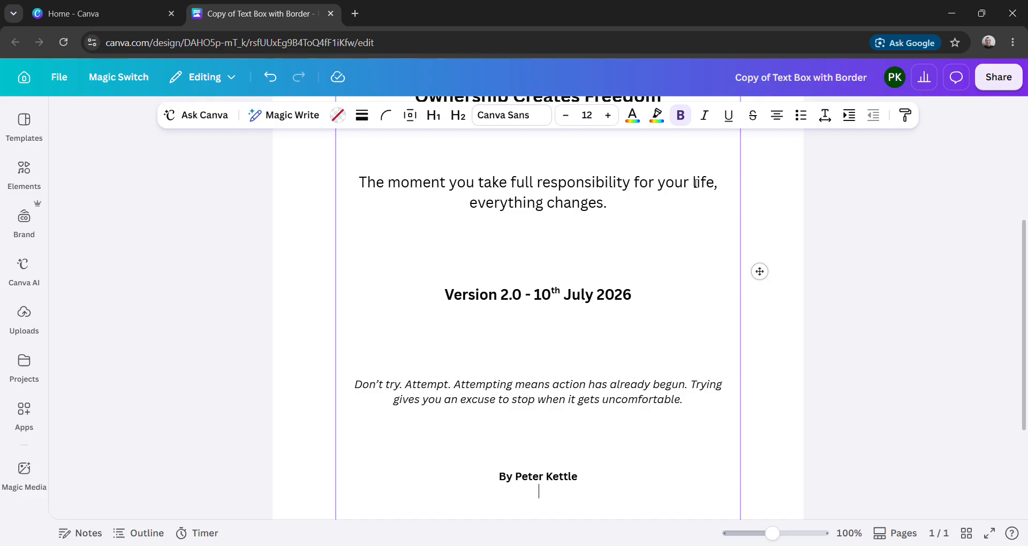
left_click(681, 115)
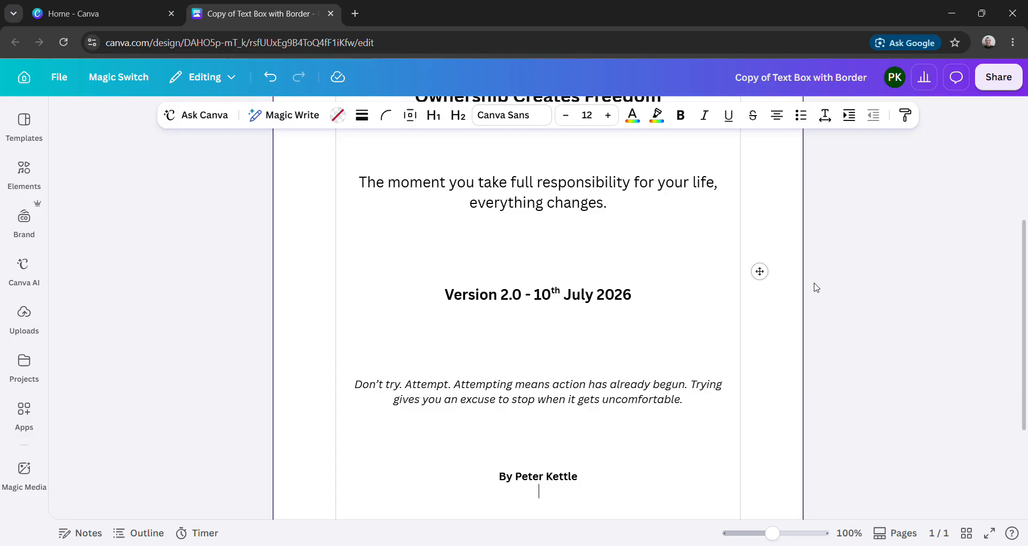
type("Founder of Peter K")
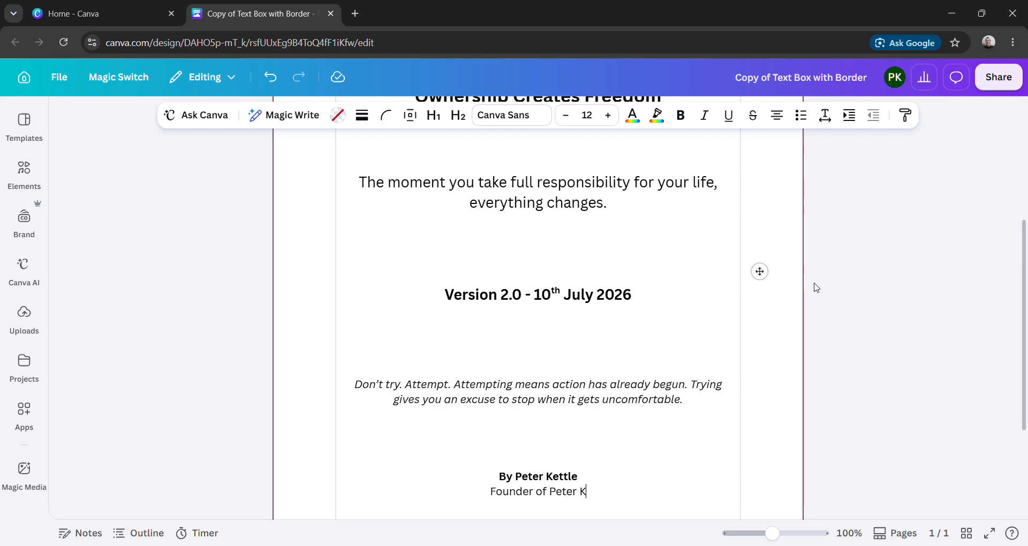
type("ettle C")
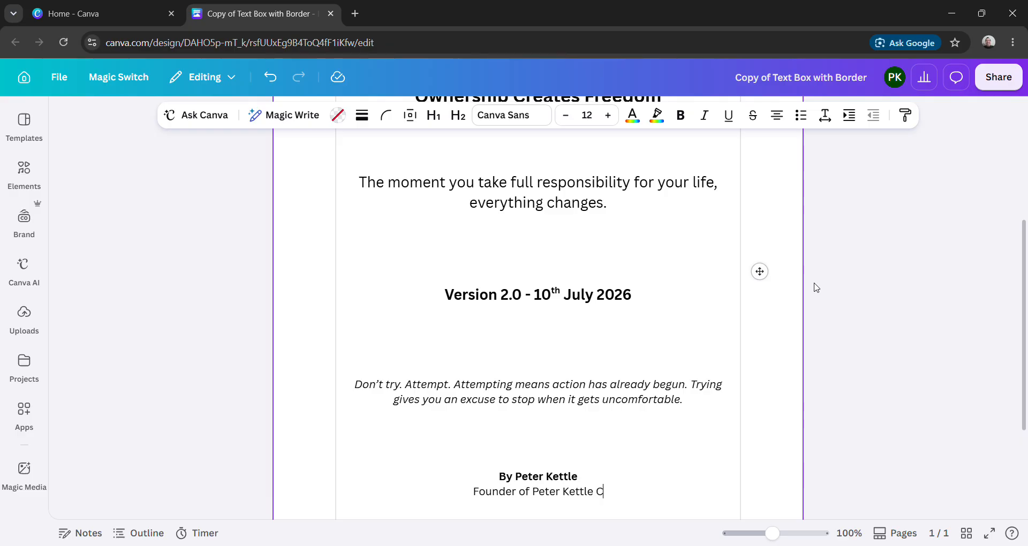
type("oaching ")
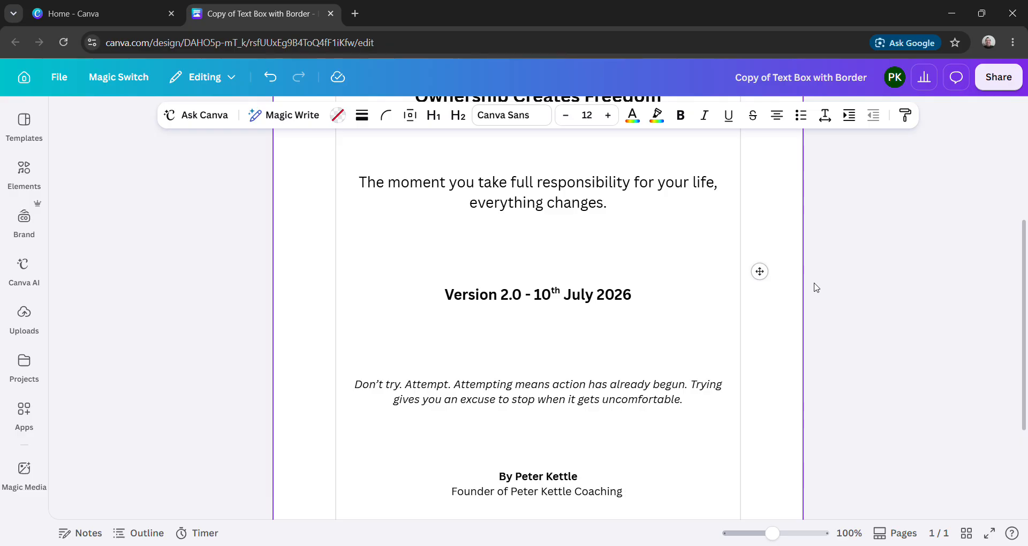
type("- The")
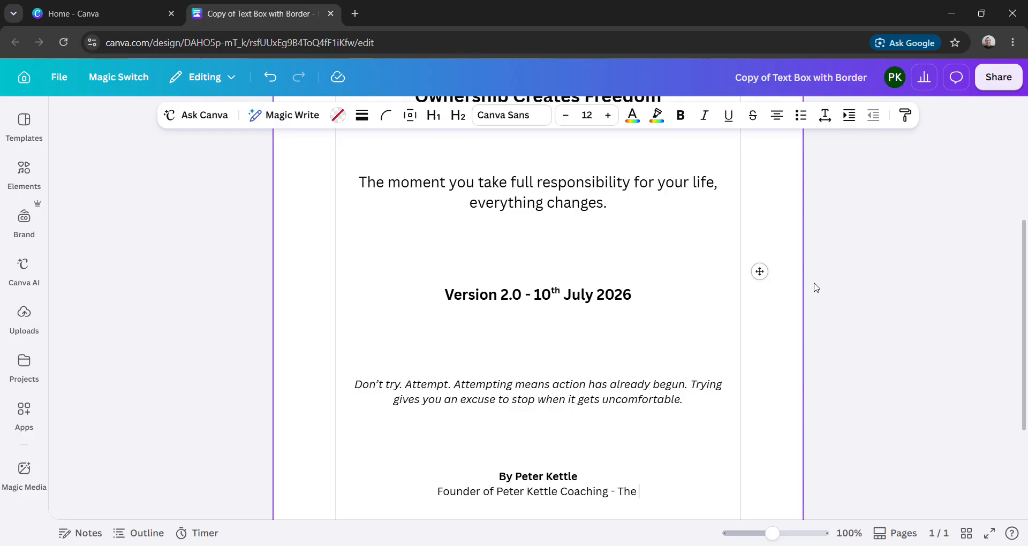
type(" Kettle")
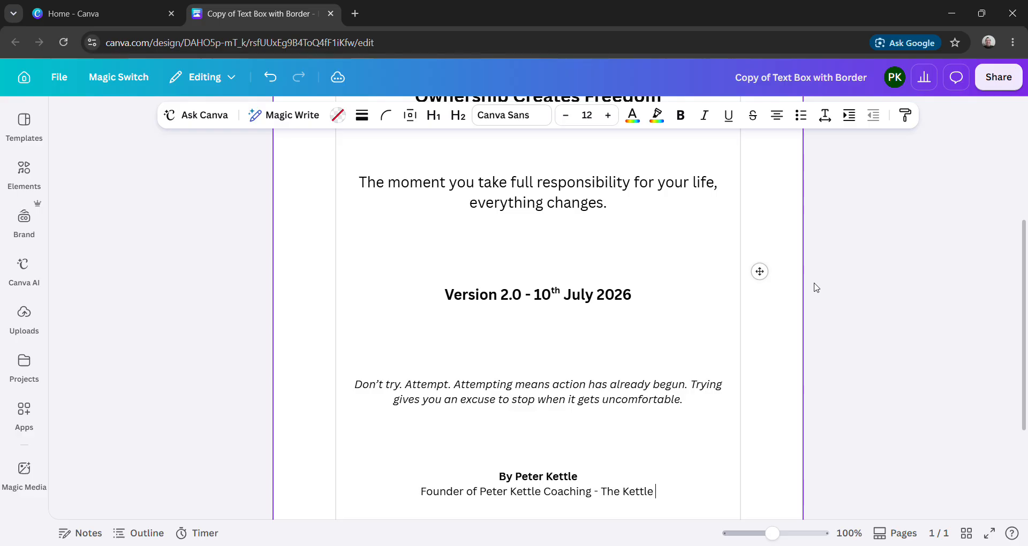
type(" Meth")
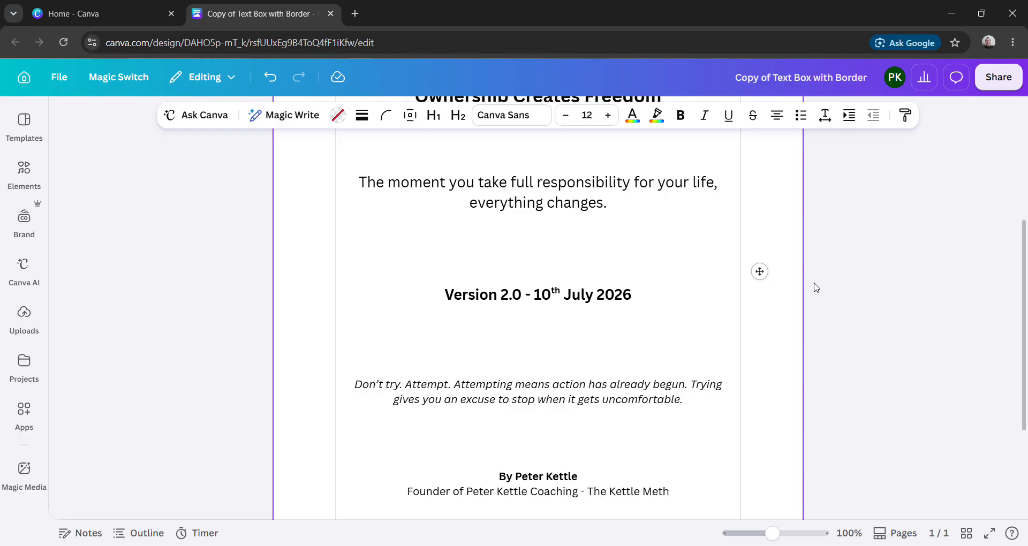
type("od")
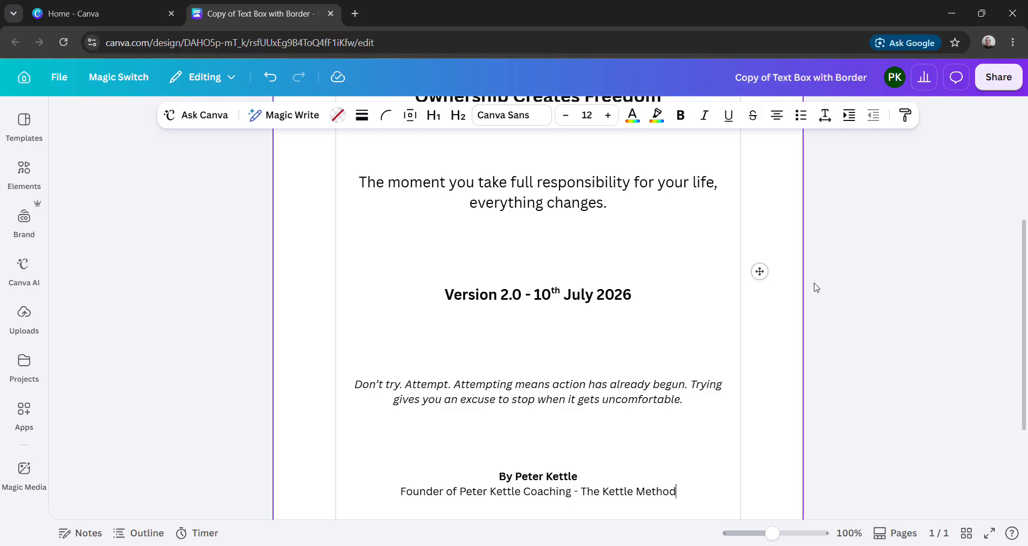
- Add the line "Version 2.0 - 10th july 2026" below the founder line in the same non-bold style
key("Return")
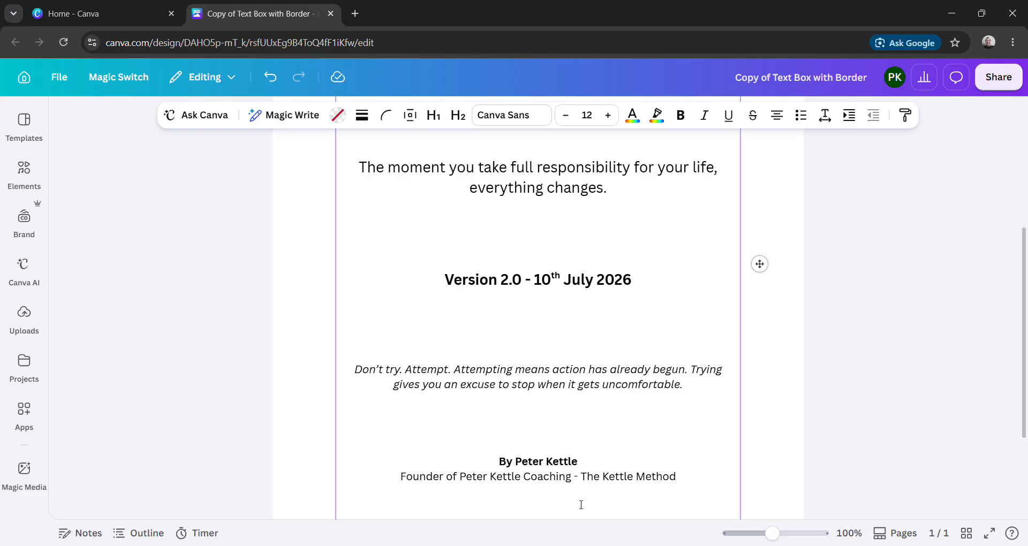
type("Version 2.0 - 10th july")
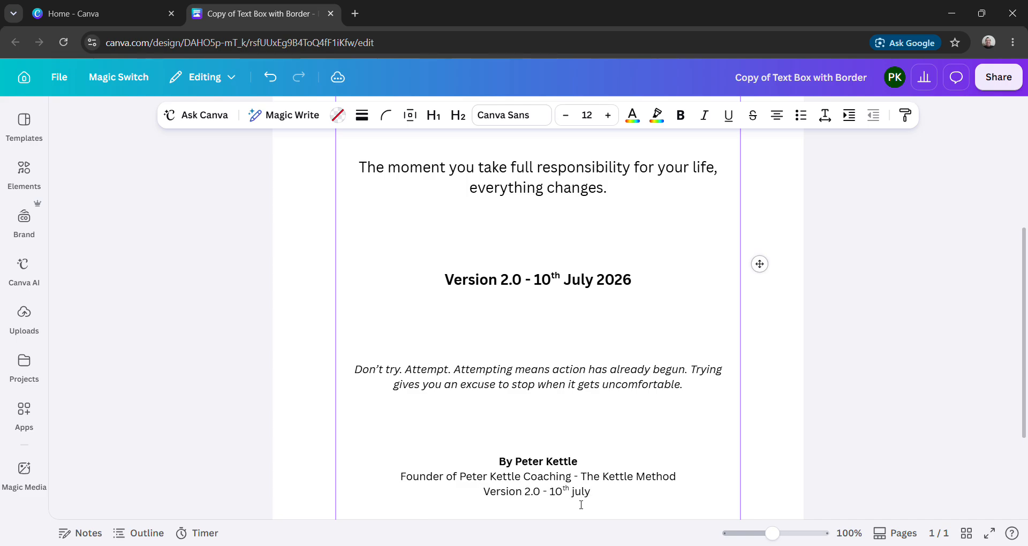
type(" 2026")
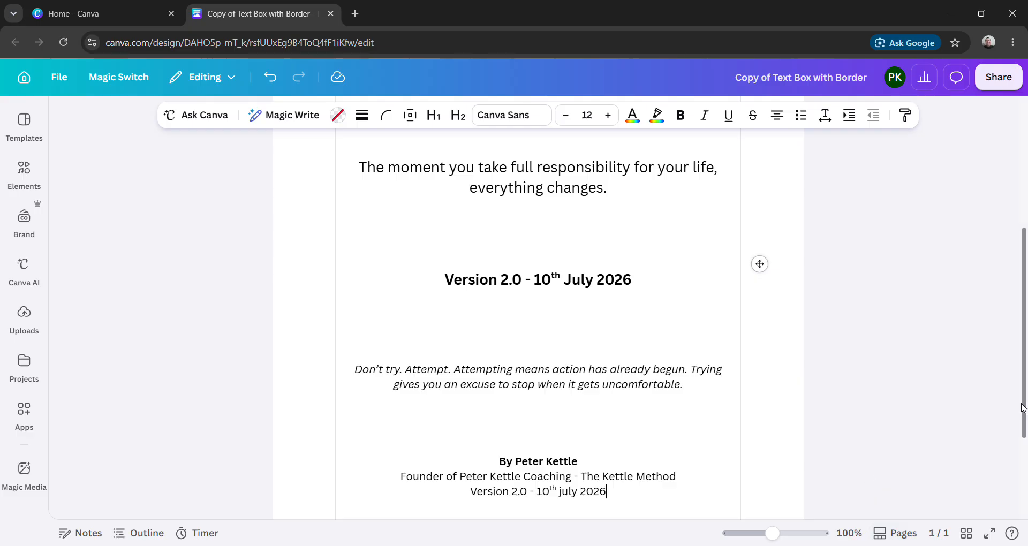
- Give the whole text box a solid border with a stroke weight of 10
left_click_drag(1025, 408, 1027, 530)
left_click_drag(1026, 483, 1017, 292)
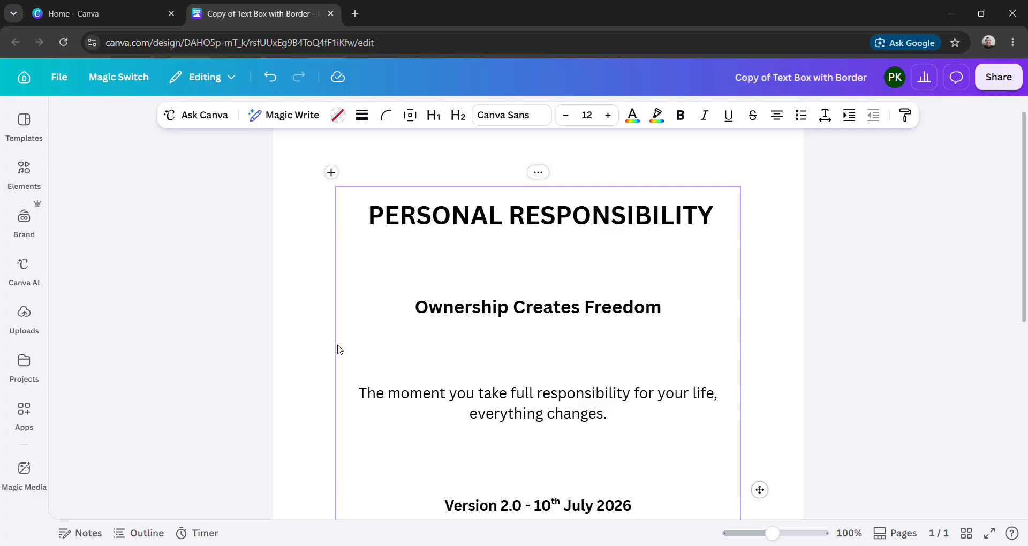
left_click(365, 117)
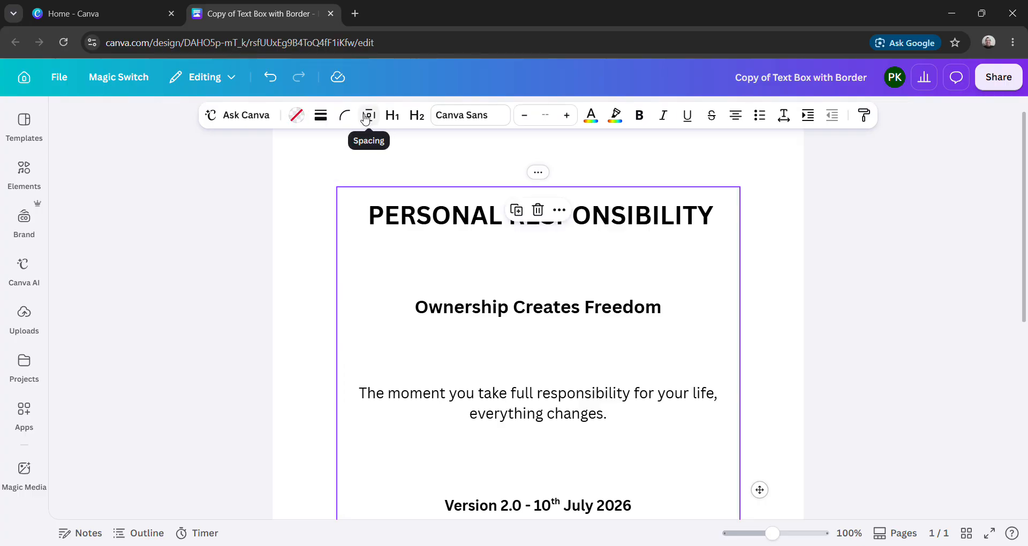
left_click(321, 117)
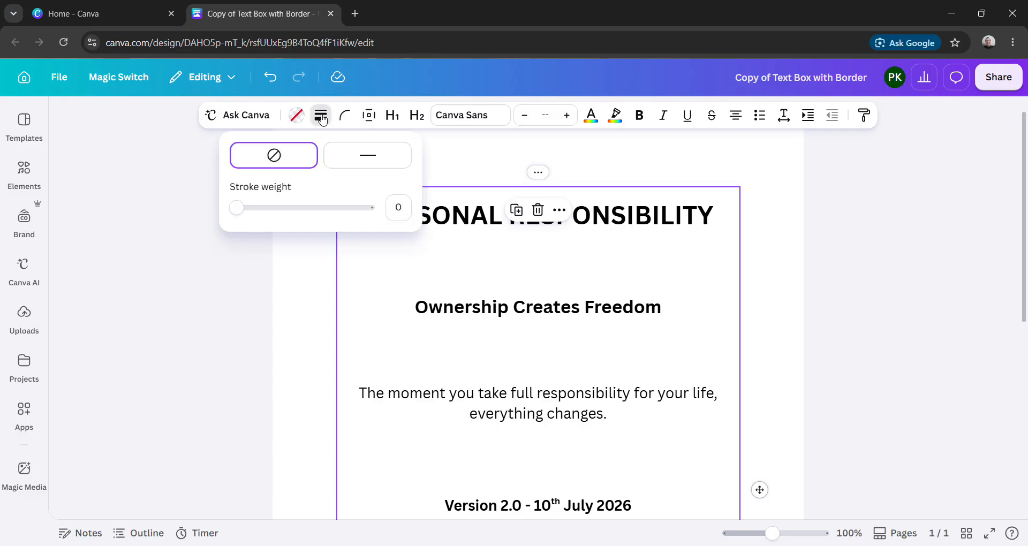
left_click(404, 212)
type("10")
key("Return")
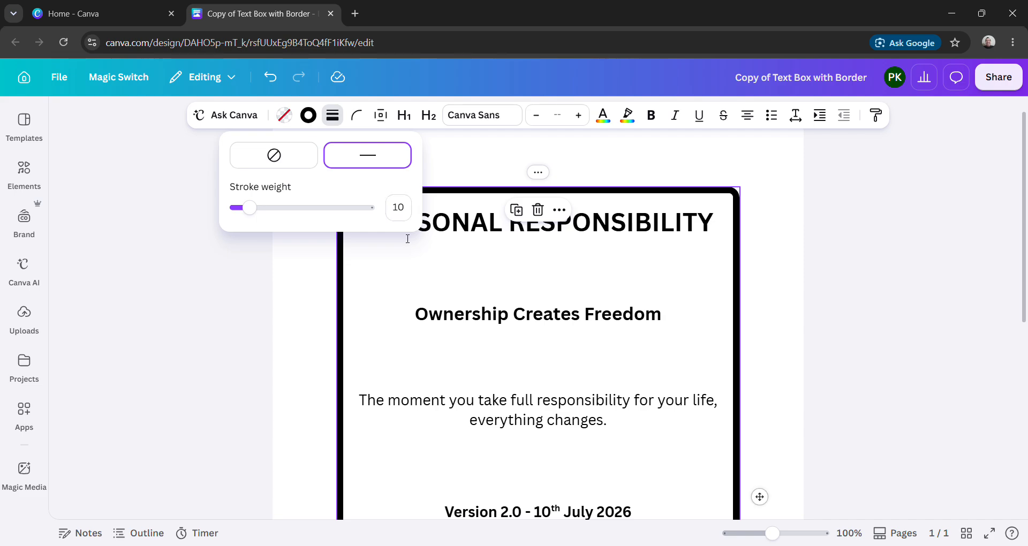
- Try a stroke weight of 7 on the text box border and return it to 10
left_click(340, 310)
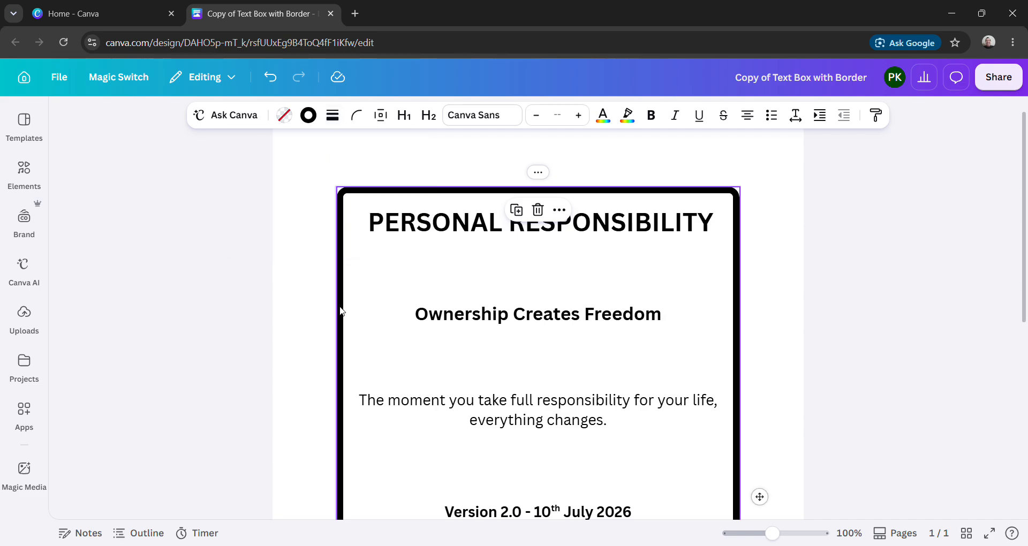
left_click(333, 116)
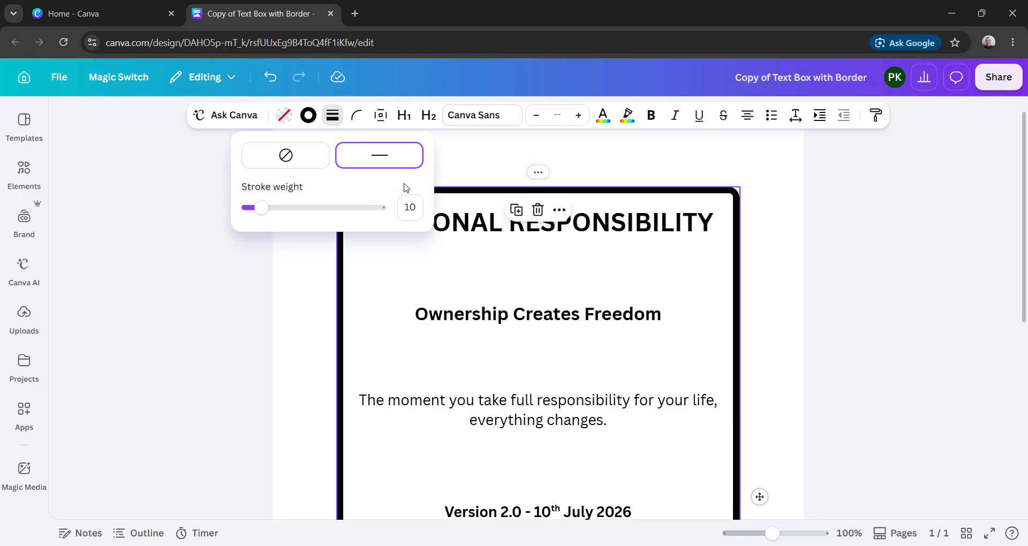
left_click(412, 214)
type("7")
key("Return")
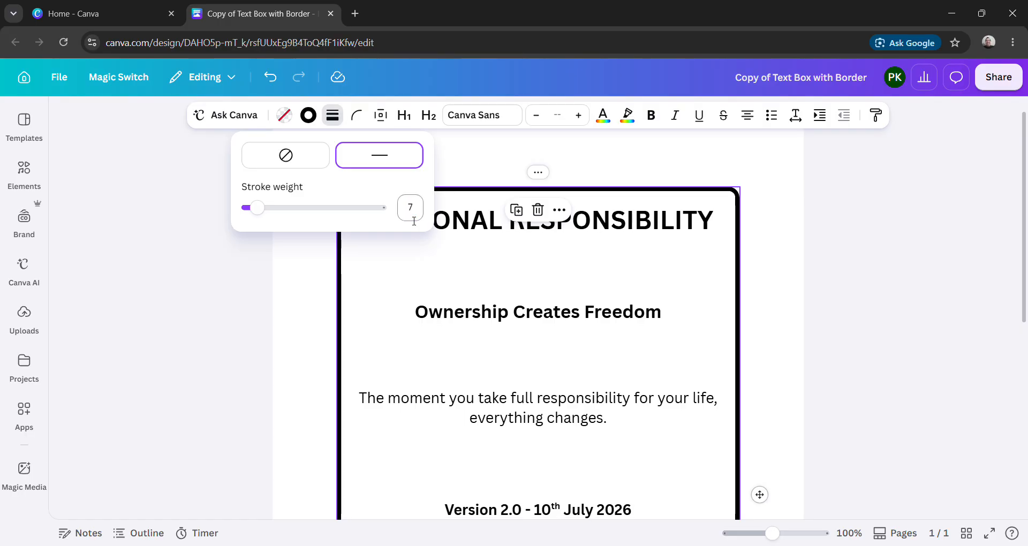
left_click(415, 212)
type("10")
key("Return")
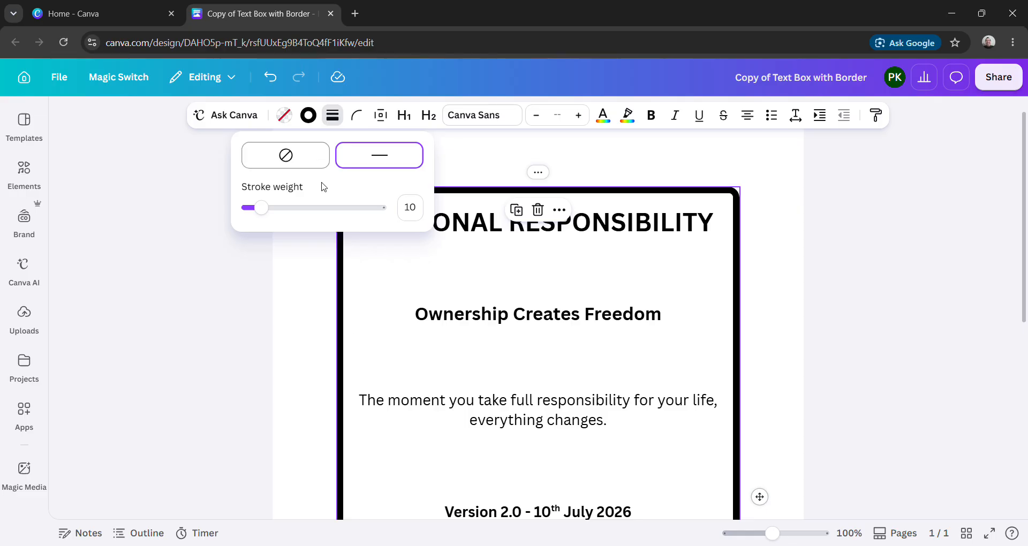
- Change the text box border's stroke colour to the green from the default solid colours
left_click(310, 116)
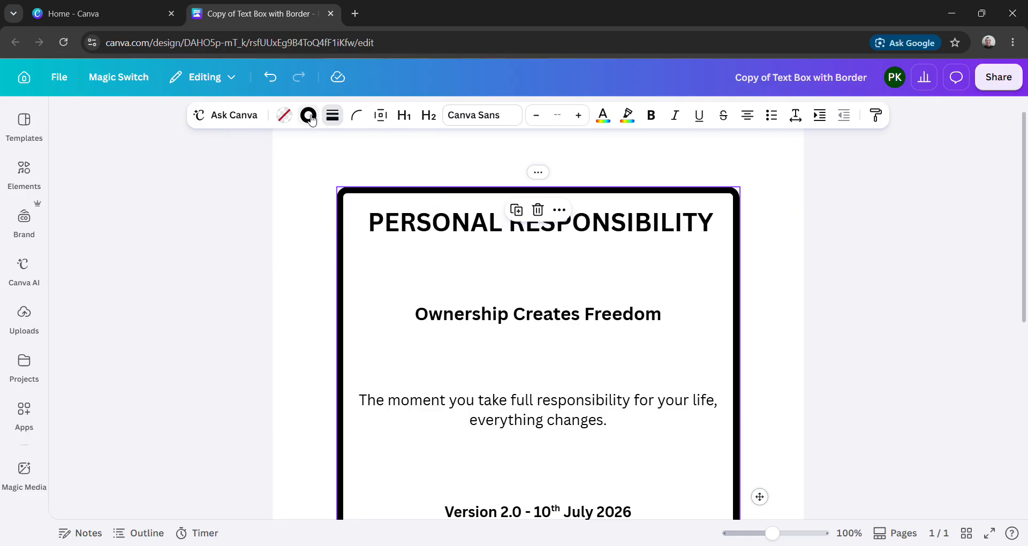
left_click(309, 116)
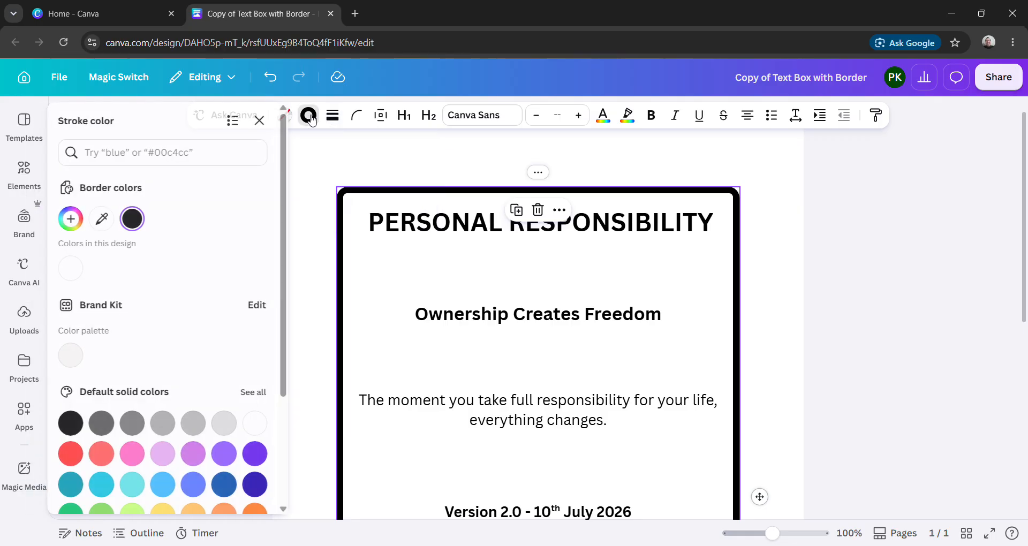
left_click_drag(285, 229, 291, 328)
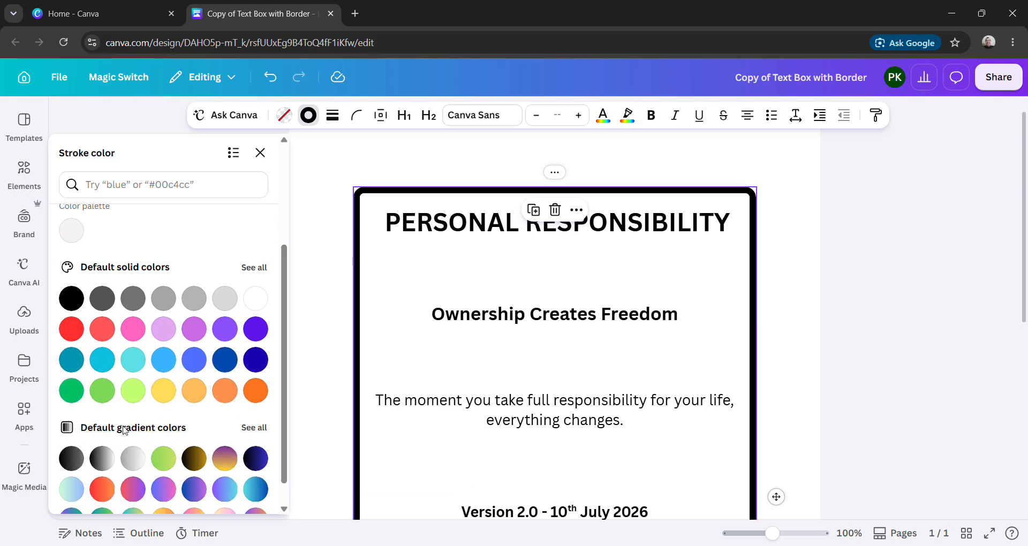
left_click(69, 393)
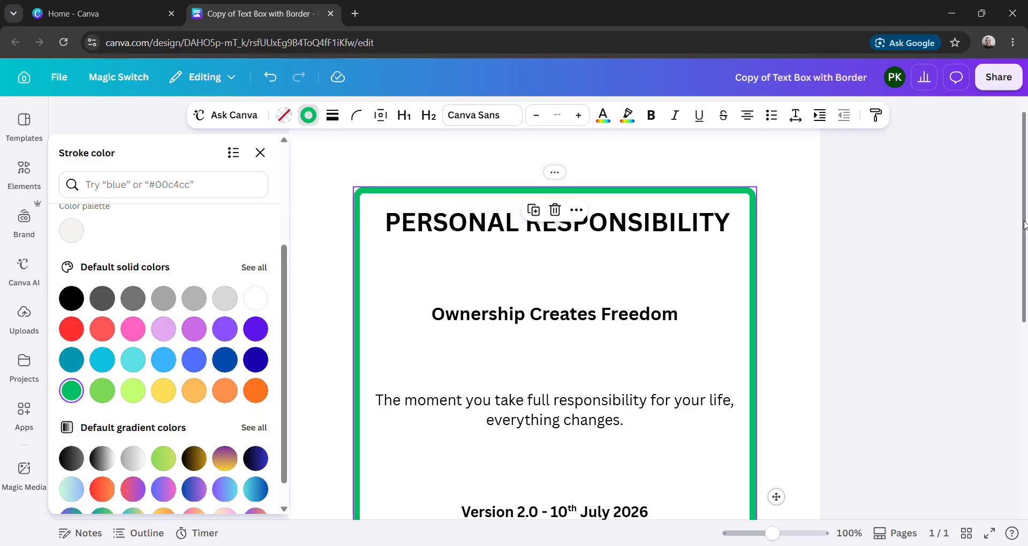
- Delete the empty lines below the last version line at the end of the text box
left_click_drag(1025, 225, 1025, 443)
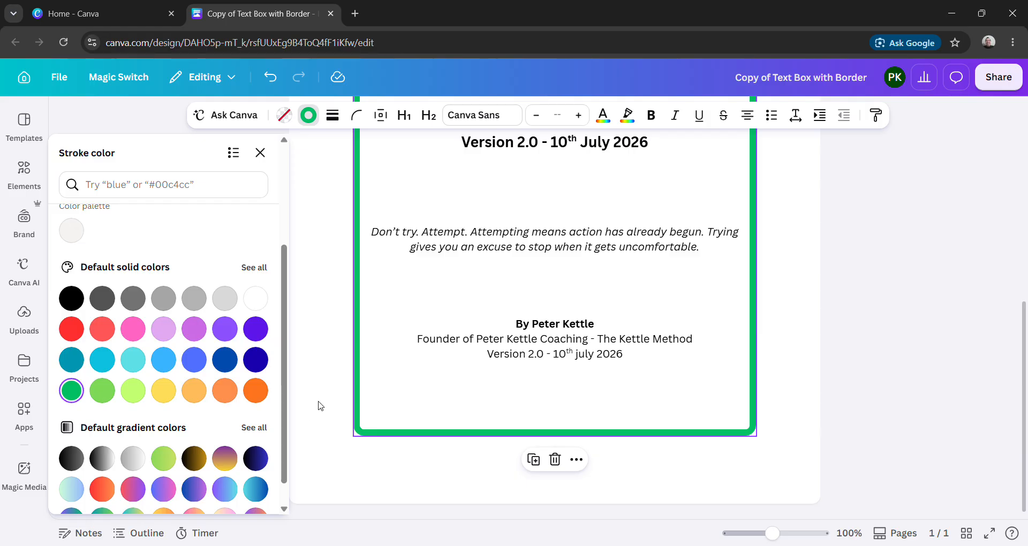
left_click(379, 419)
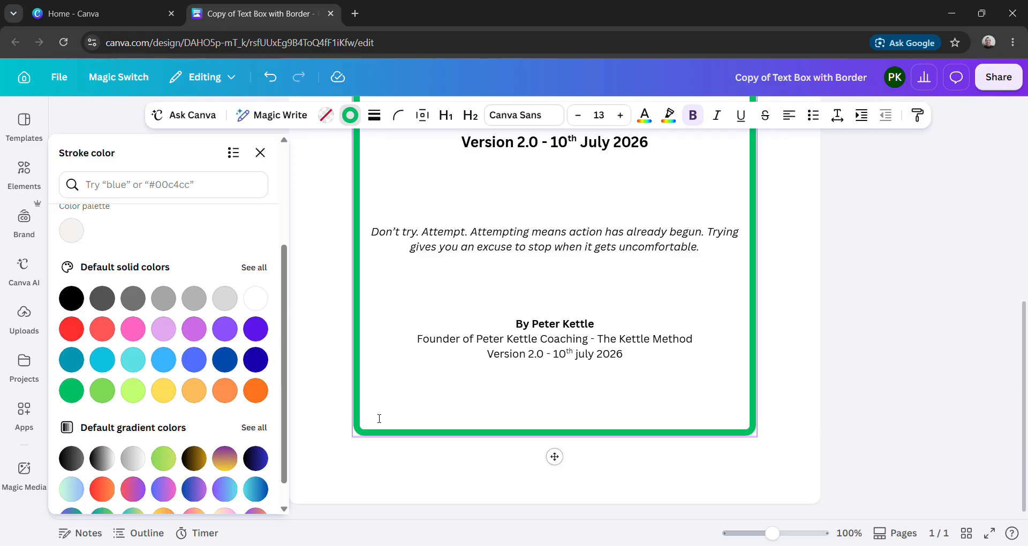
key("BackSpace")
key("BackSpace")
key("BackSpace")
key("BackSpace")
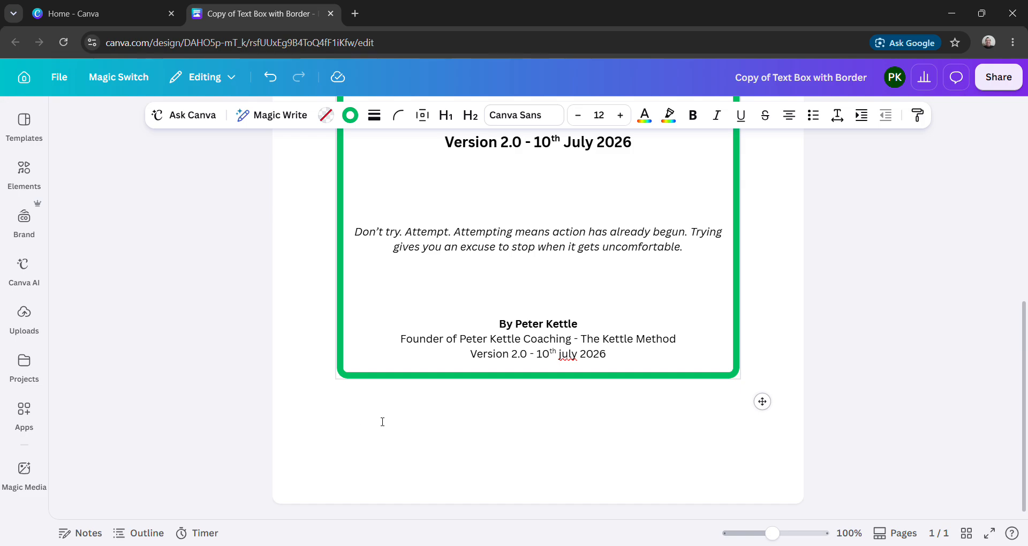
- Capitalise the month in the last version line so it reads "July"
left_click(561, 354)
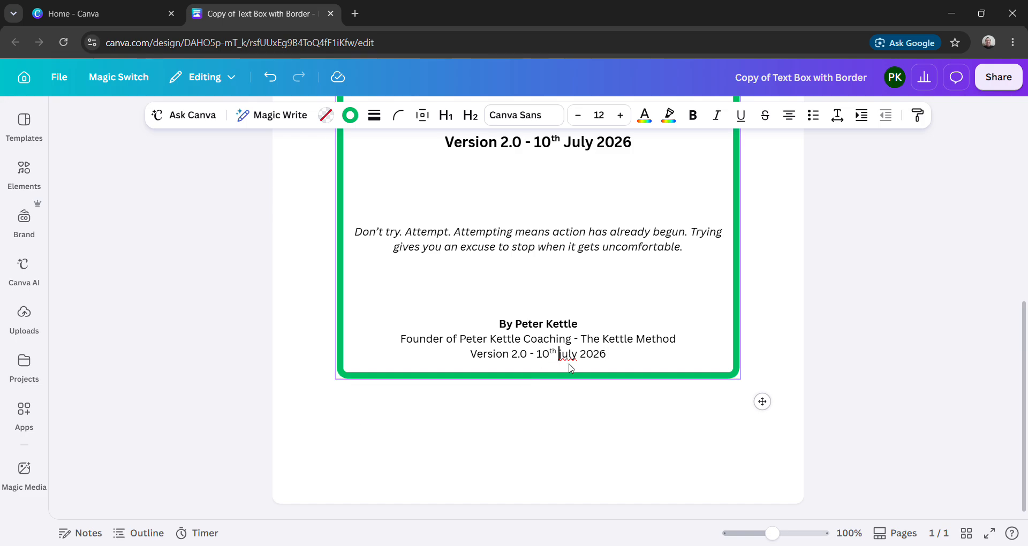
key("Delete")
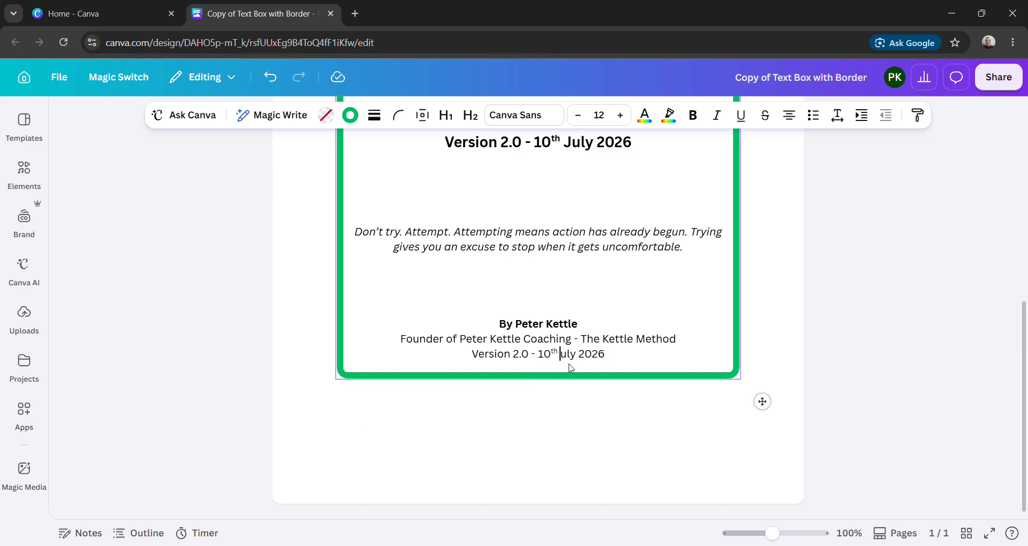
type("J")
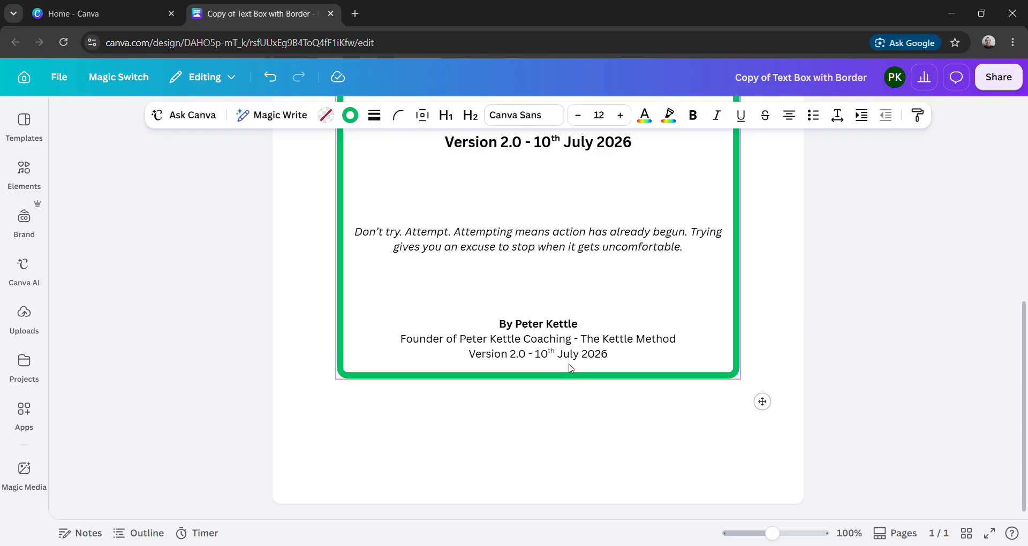
- Insert two blank lines above the author byline and centre the credit lines
left_click(503, 328)
key("Return")
key("Return")
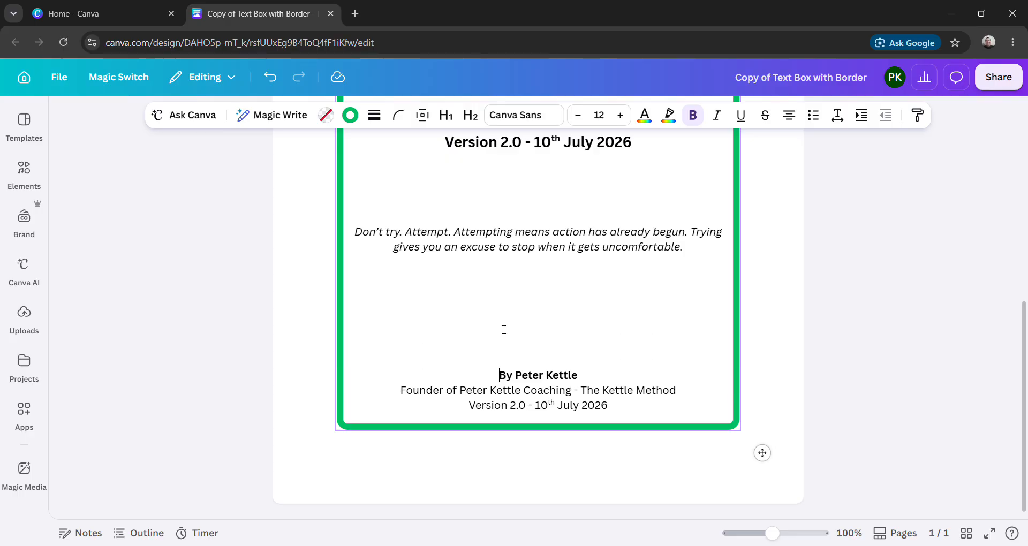
key("Return")
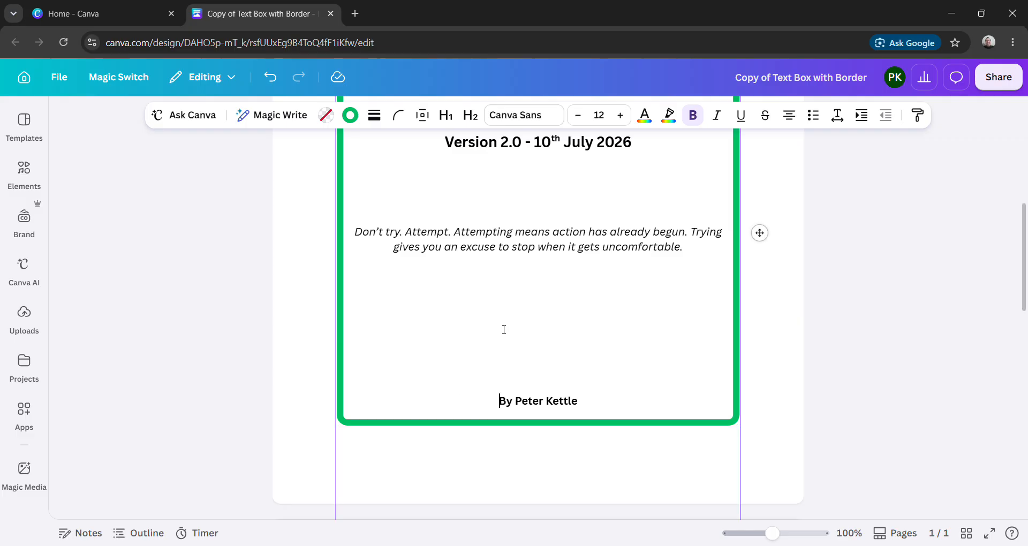
key("BackSpace")
type("Founder of Peter Kettle Coaching - The Kettle Method Version 2.0 - 10th July 2026")
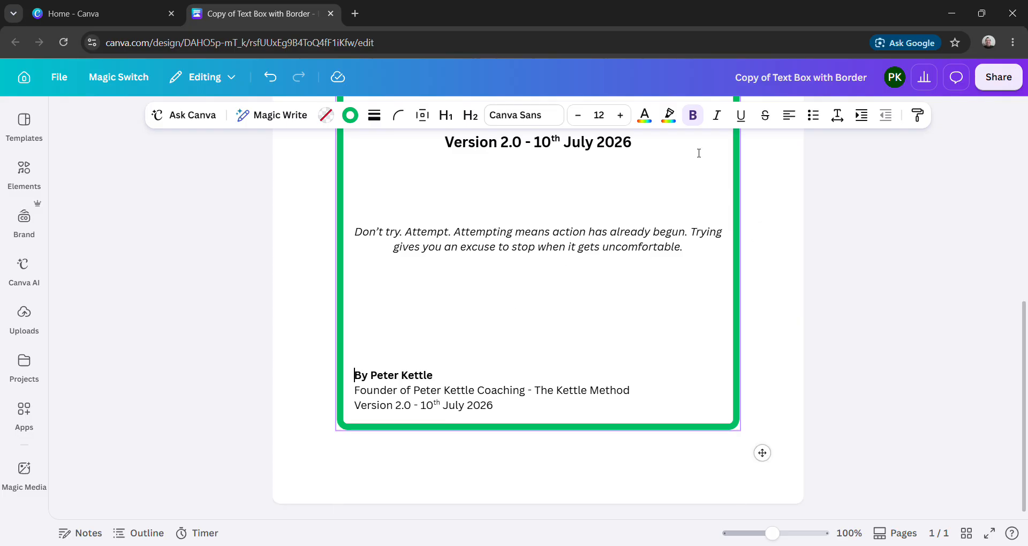
left_click(790, 116)
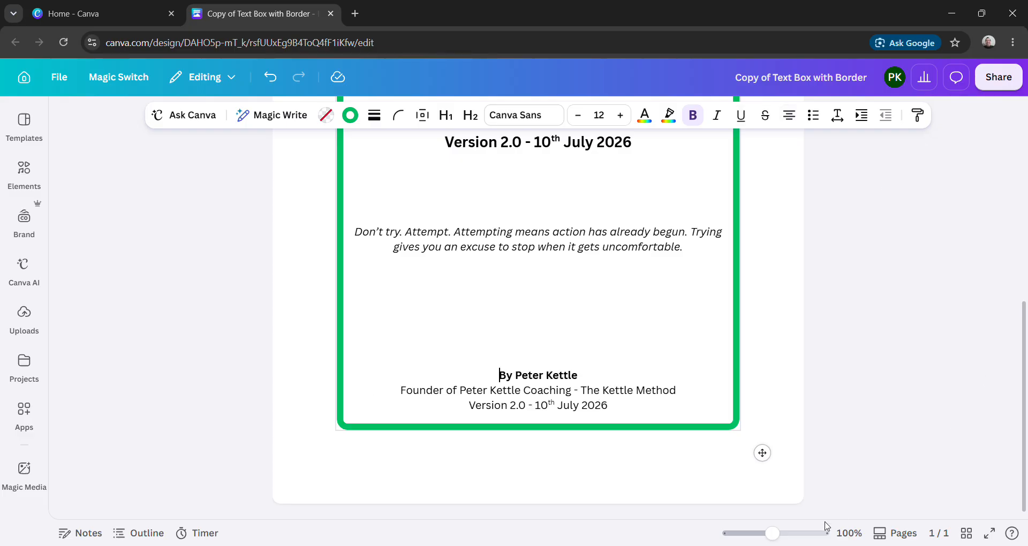
- Insert one blank line between the bold version line and the italic quote
mouse_move(766, 535)
left_mouse_down()
mouse_move(755, 537)
mouse_move(769, 536)
left_mouse_up()
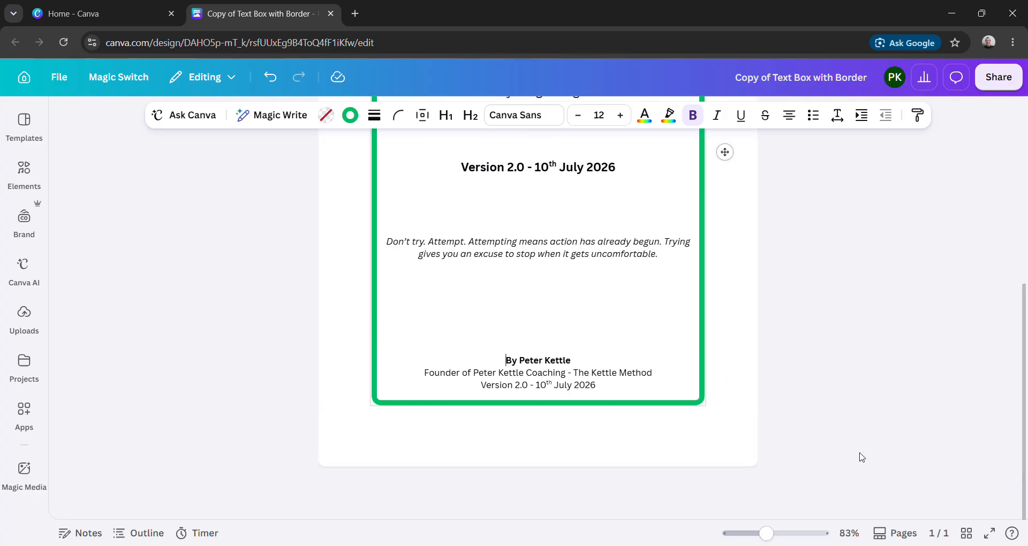
left_click_drag(1022, 465, 1017, 395)
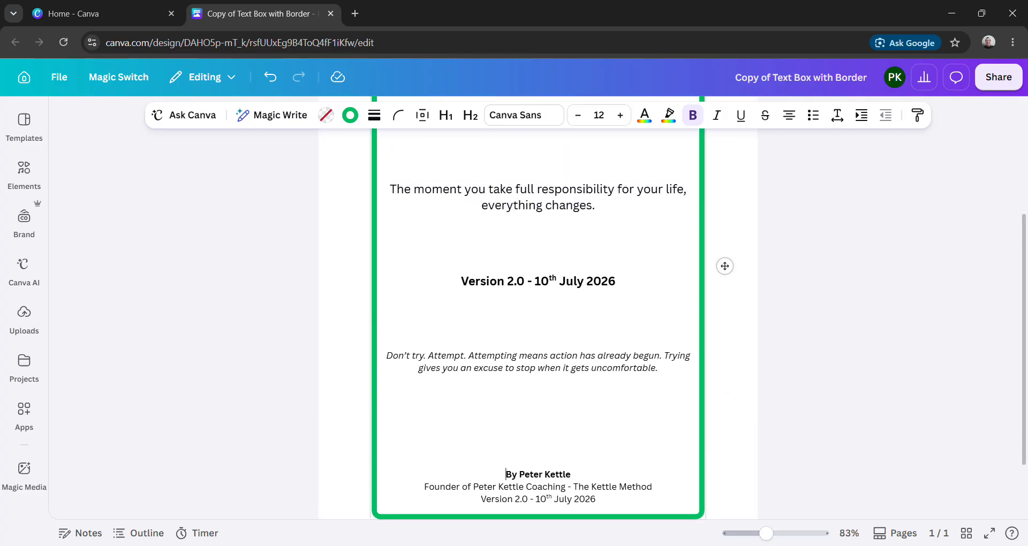
left_click_drag(759, 538, 749, 538)
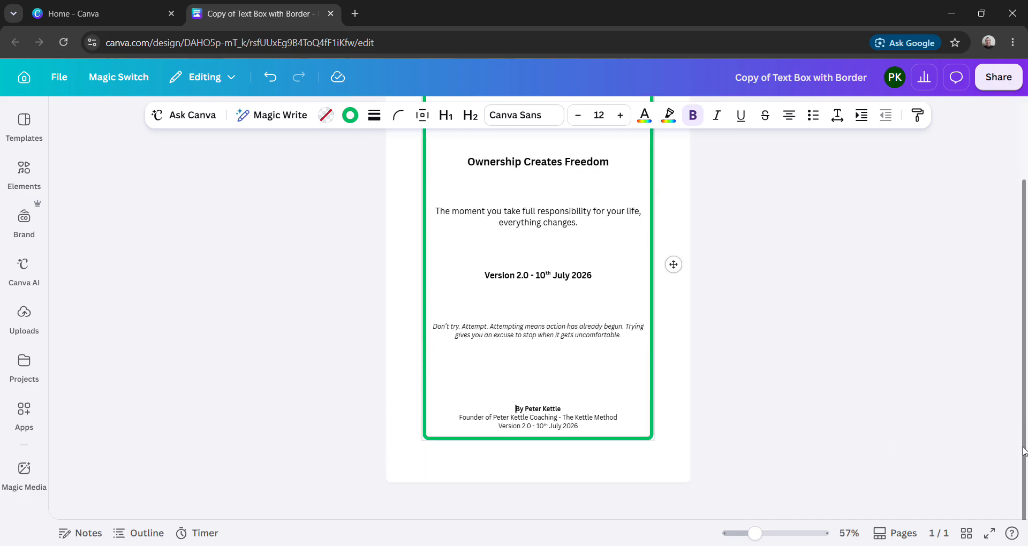
left_click_drag(1026, 445, 1017, 401)
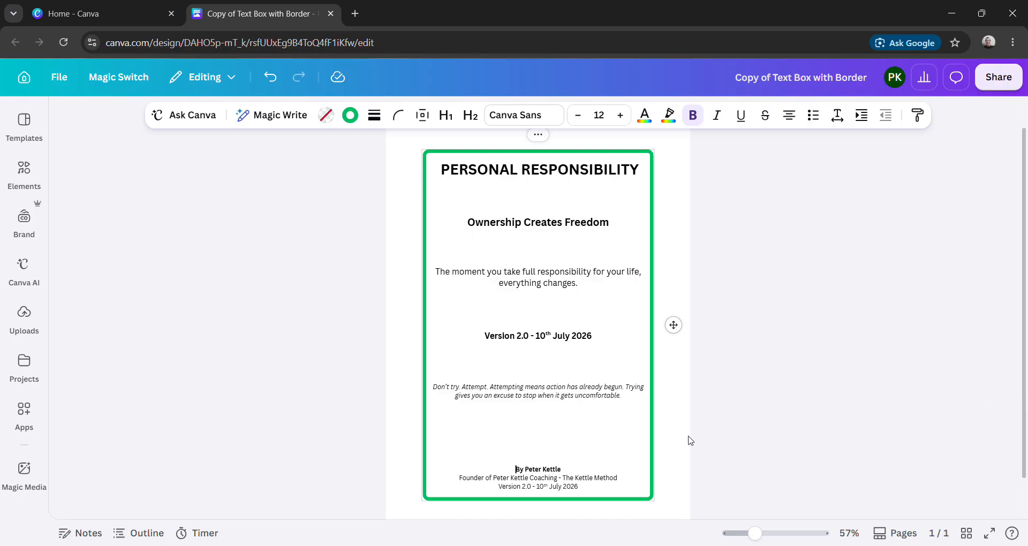
left_click(440, 391)
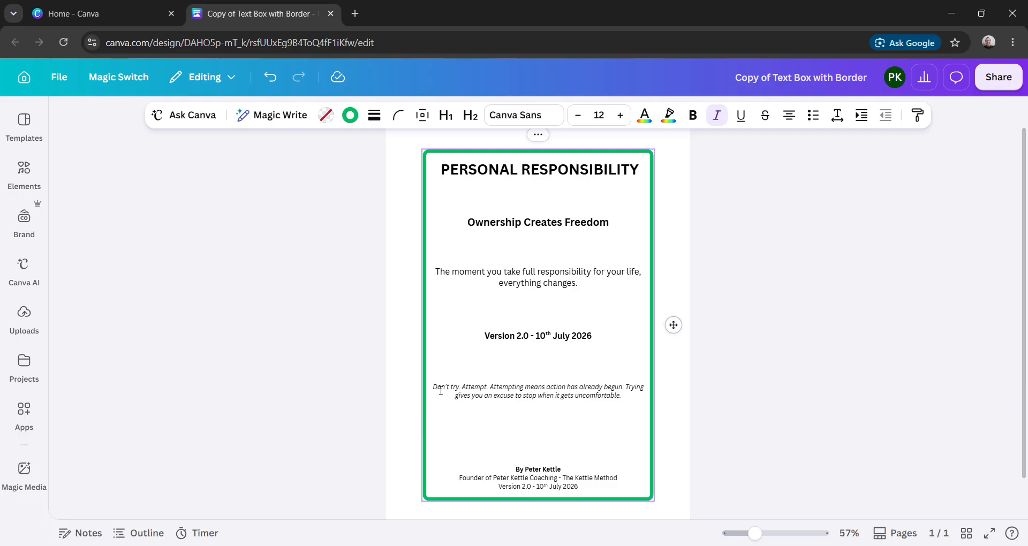
key("Return")
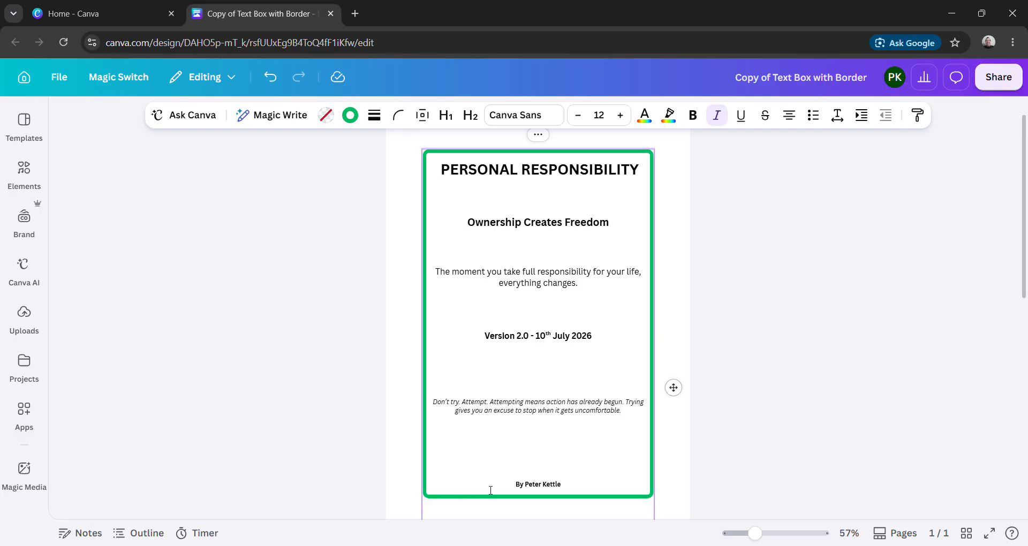
- Remove one blank line above the author byline and centre the credit lines again
left_click(519, 492)
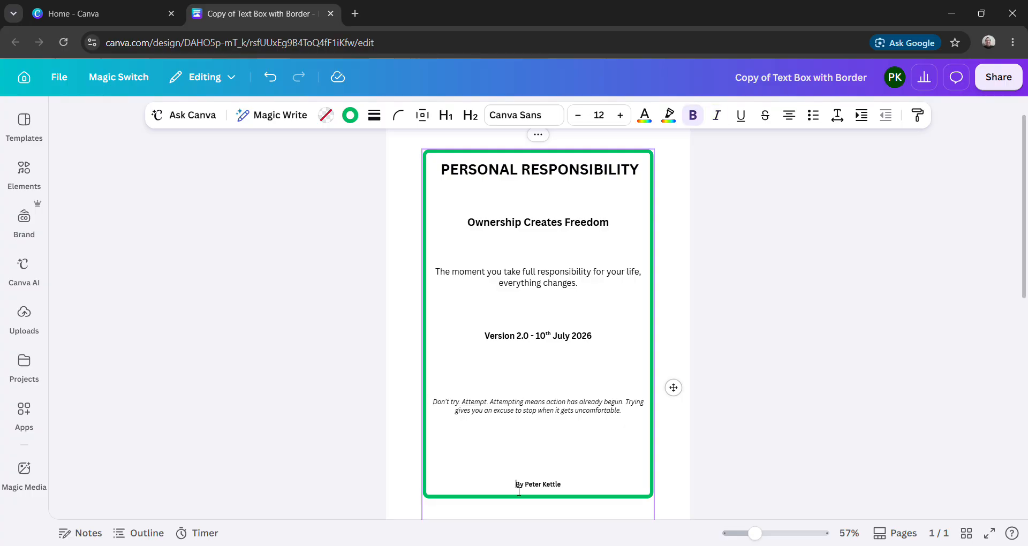
key("BackSpace")
key("BackSpace")
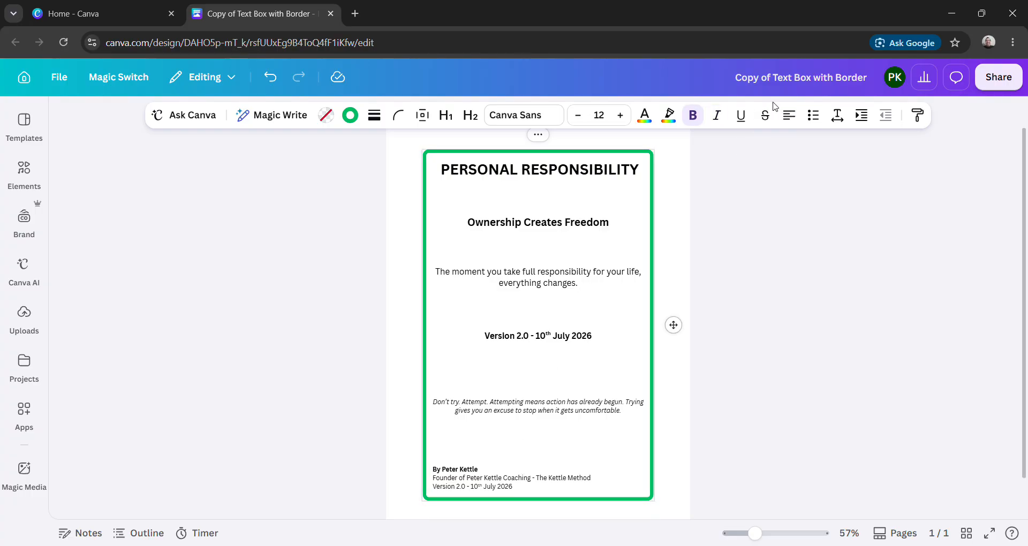
left_click(789, 117)
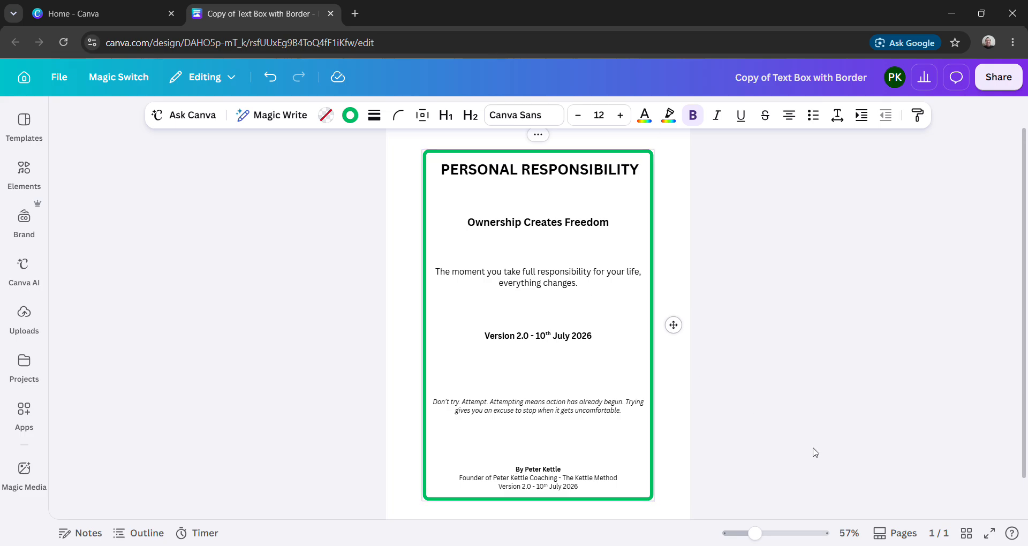
- Show the page thumbnails and duplicate page 1
left_click(882, 538)
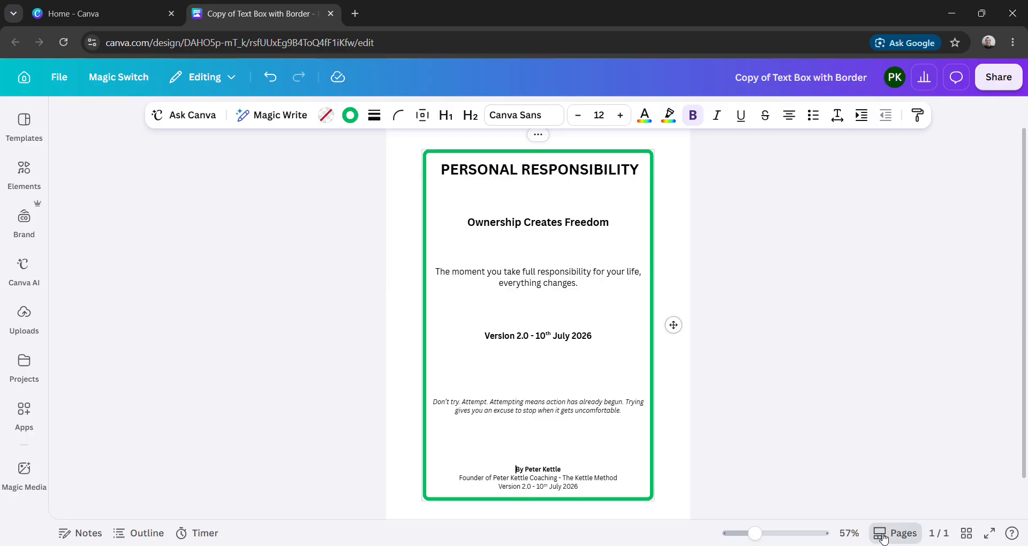
left_click(884, 537)
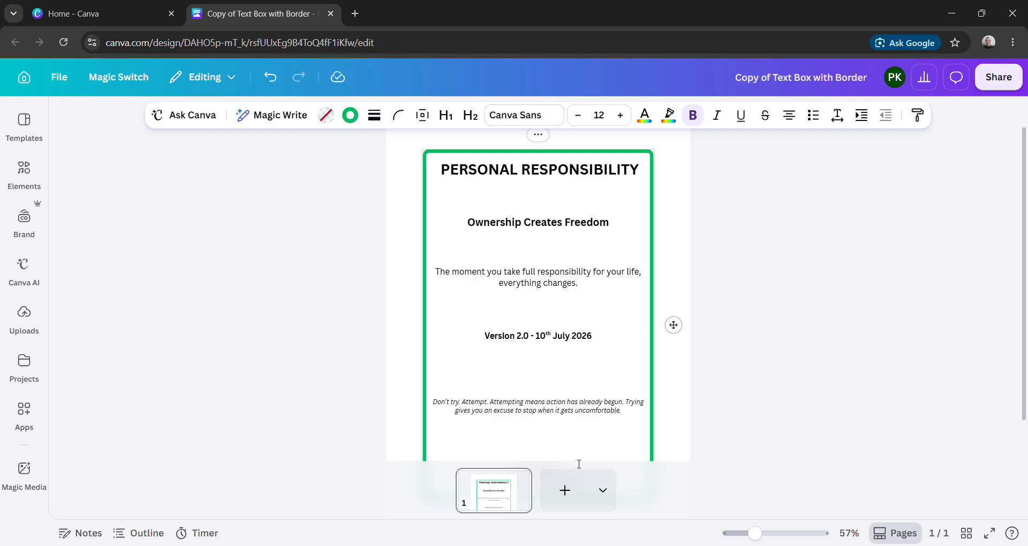
mouse_move(499, 500)
left_click(518, 481)
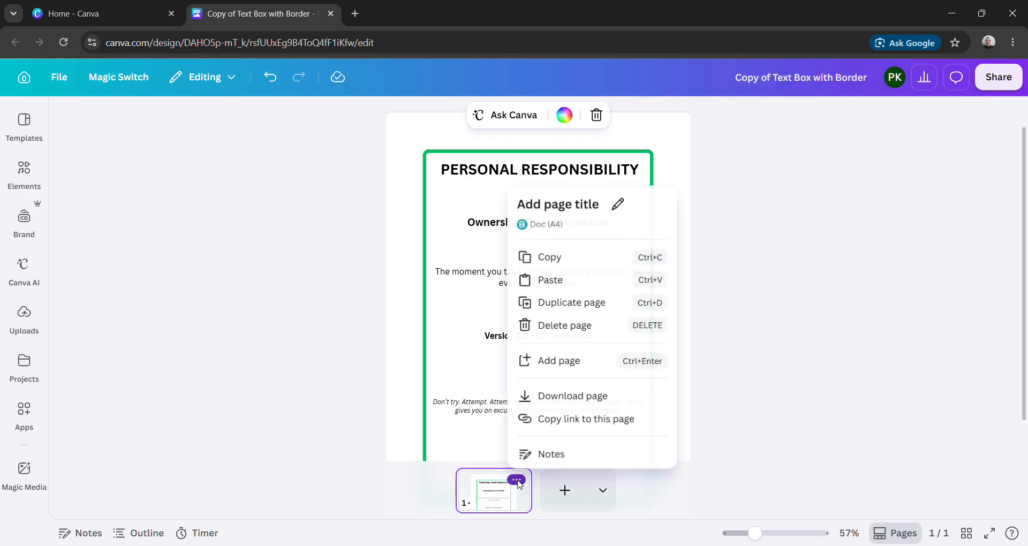
left_click(585, 313)
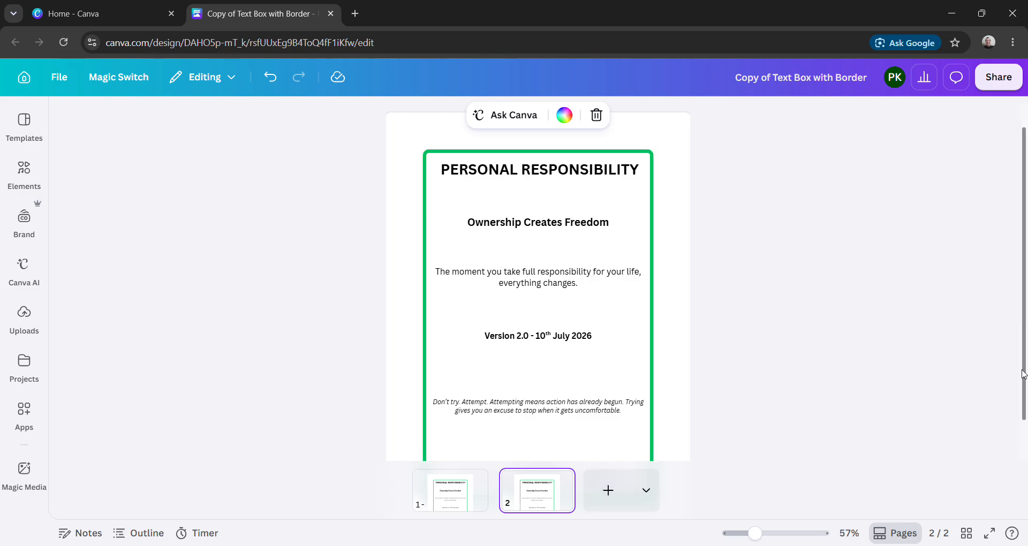
- Delete all the text inside the bordered text box on page 2, keeping the empty box
left_click_drag(1025, 365, 1026, 466)
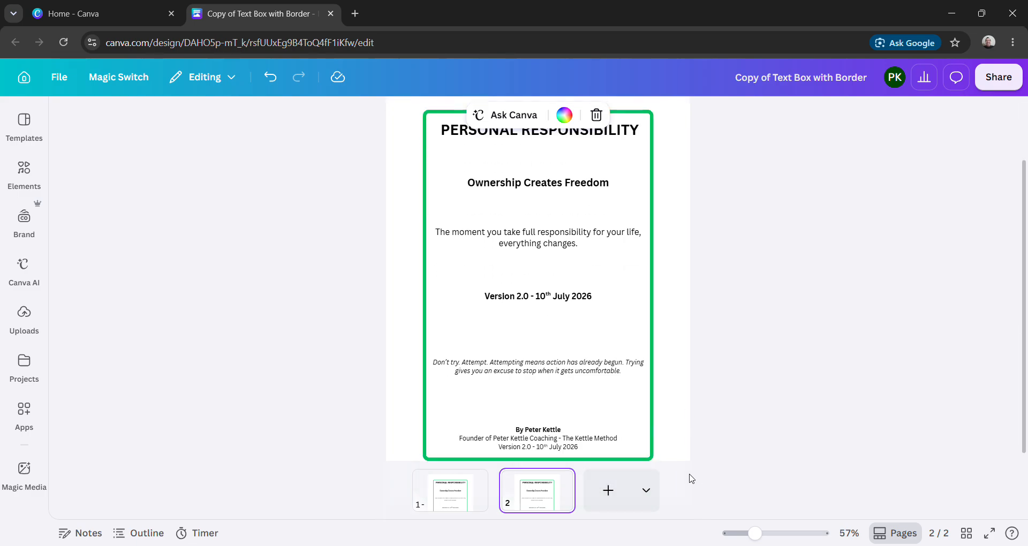
left_click_drag(588, 449, 434, 210)
scroll(434, 210, "down", 1)
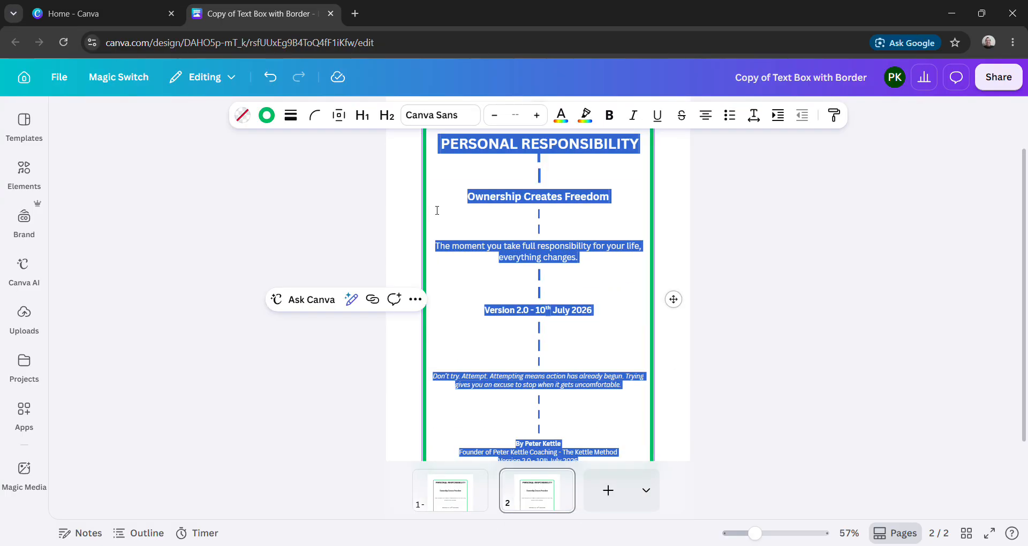
key("BackSpace")
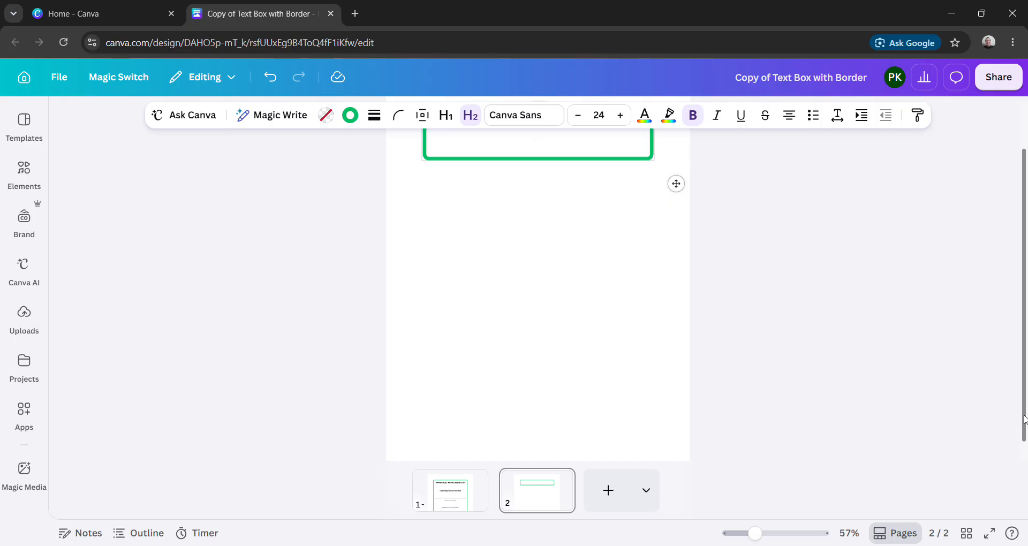
scroll(1025, 421, "up", 1)
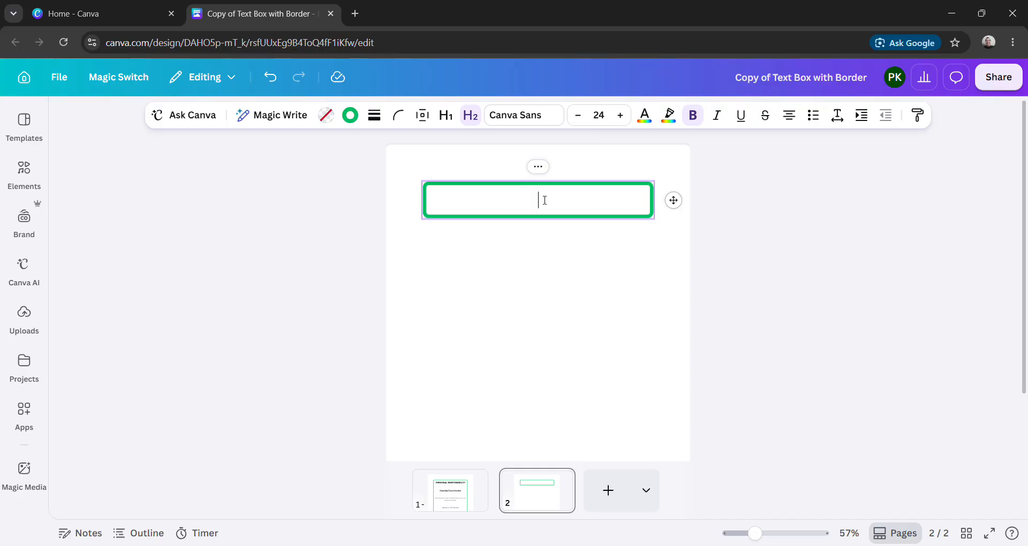
- Paste the Copyright Page text into the bordered box on page 2 and remove the empty line after "Designed In The UK"
key("ctrl+v")
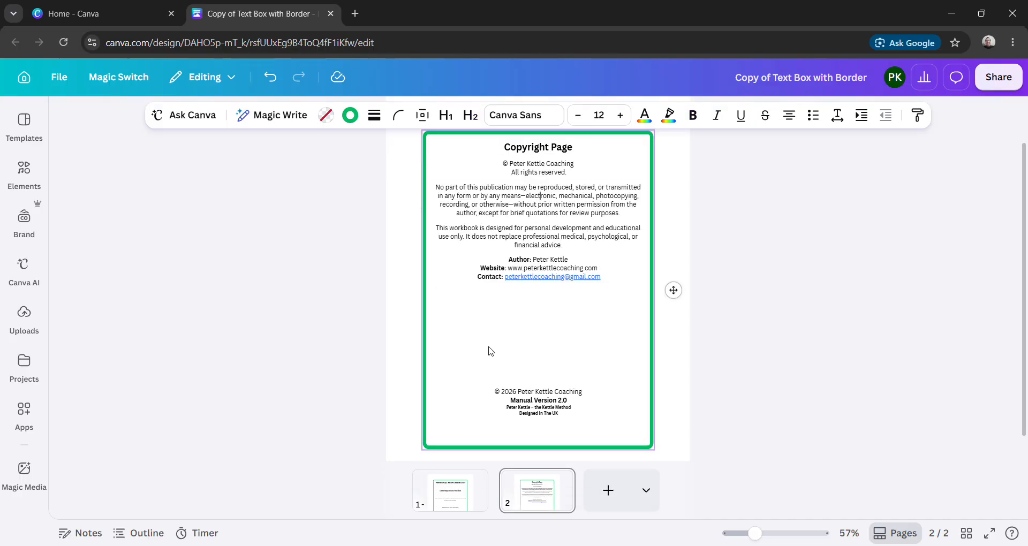
left_click(493, 374)
left_click(433, 439)
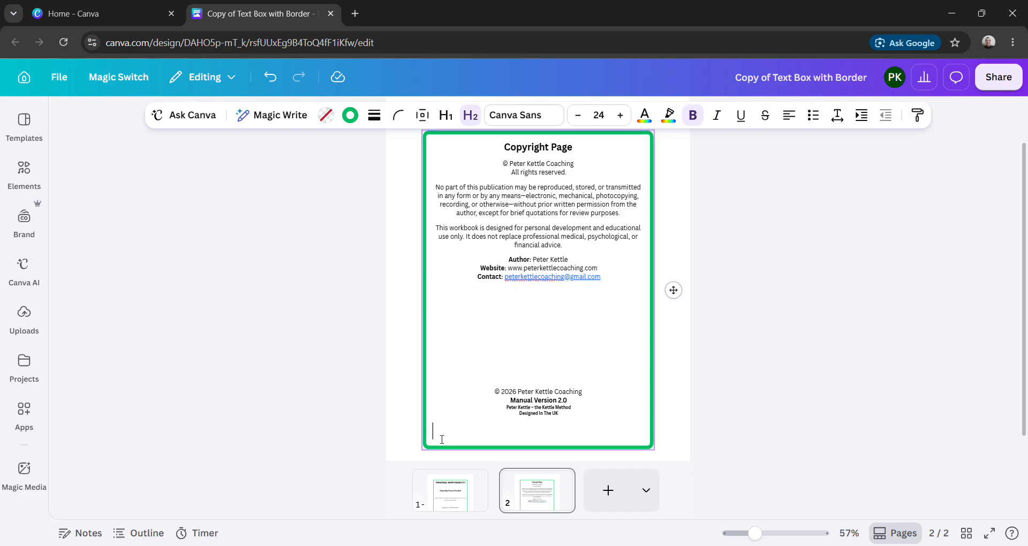
key("BackSpace")
key("BackSpace")
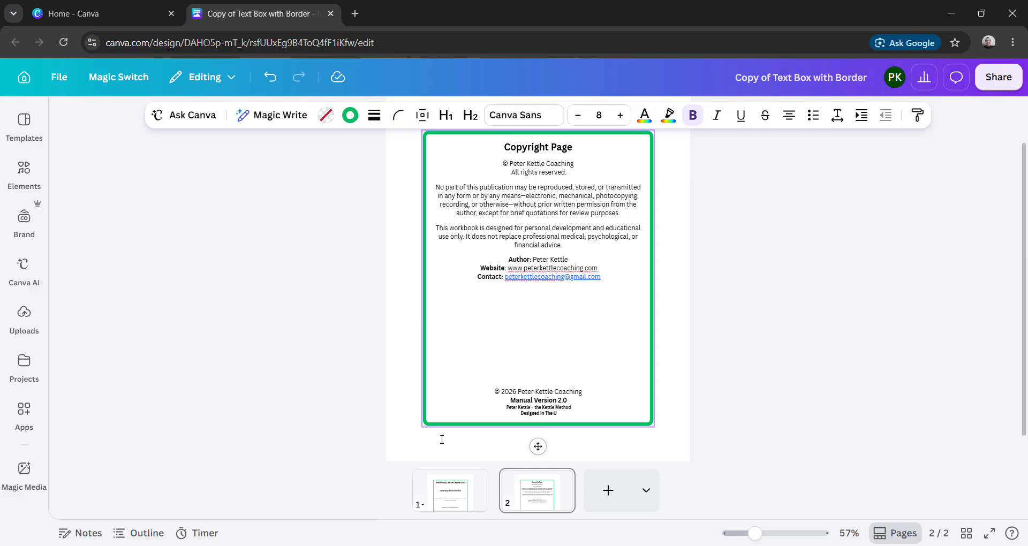
type("K")
- Insert several blank lines above the © 2026 copyright line to lower the closing credit block on page 2
left_click(496, 396)
key("Return")
key("Return")
key("Return")
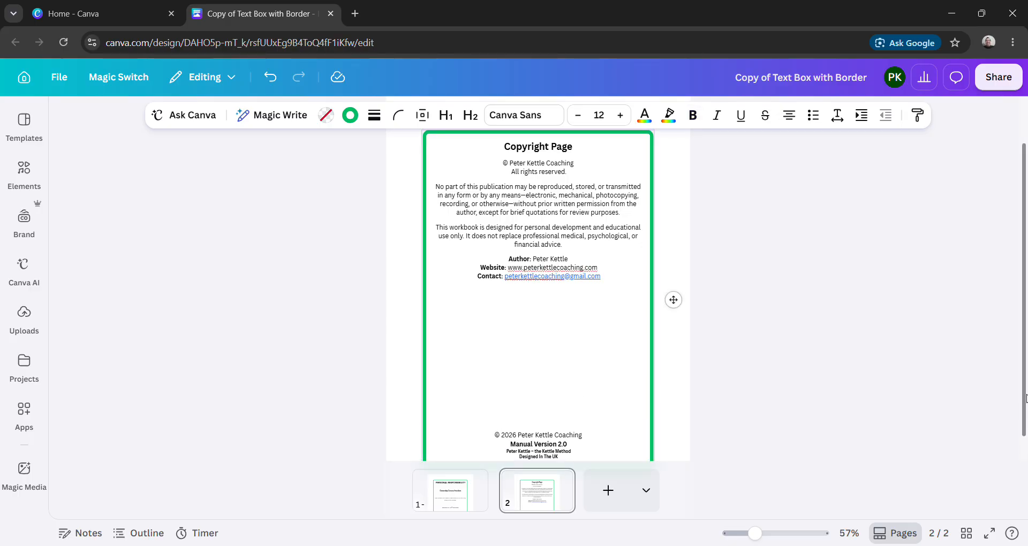
- Remove the surplus blank line above the © 2026 copyright line and centre the closing credit lines again
left_click_drag(1025, 405, 1024, 423)
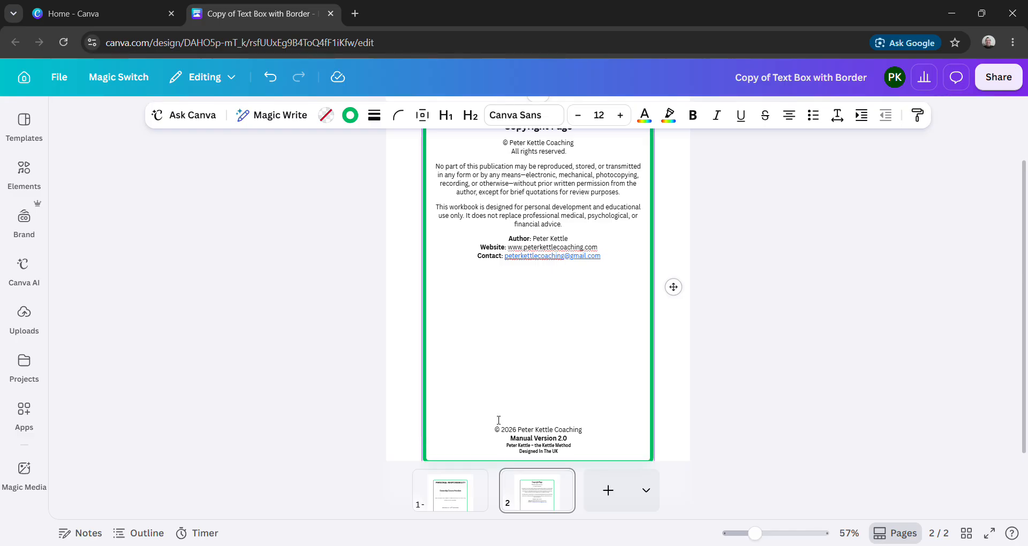
key("Return")
key("BackSpace")
key("BackSpace")
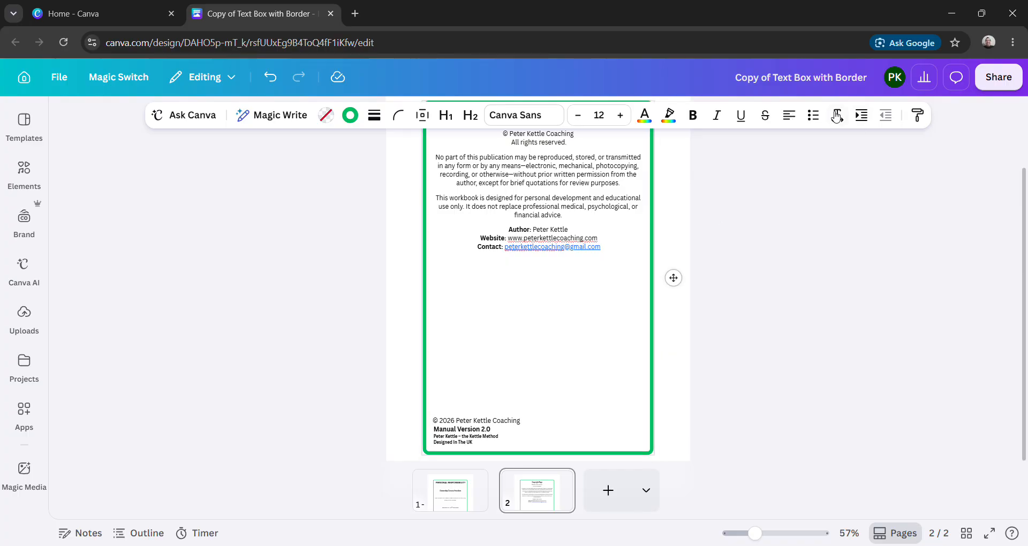
left_click(790, 121)
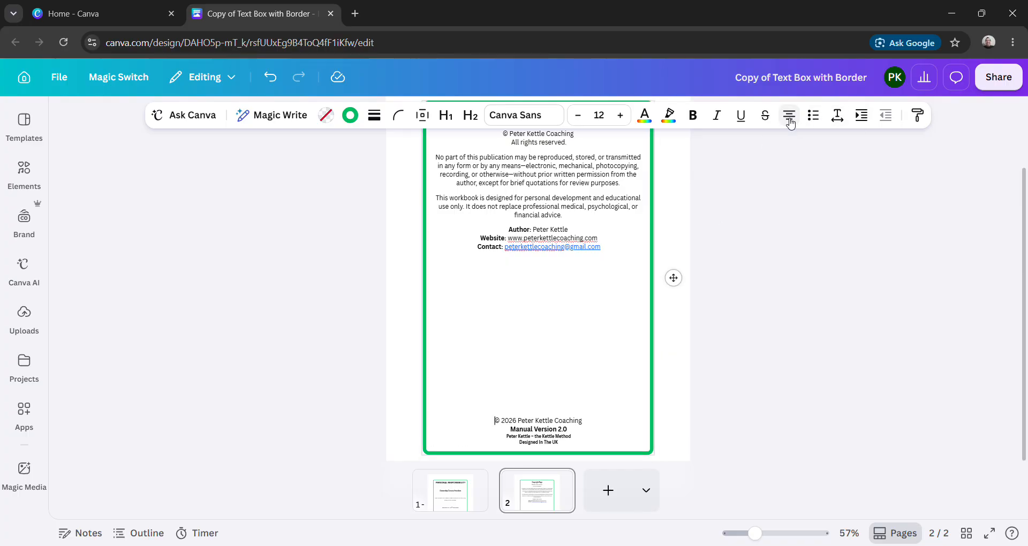